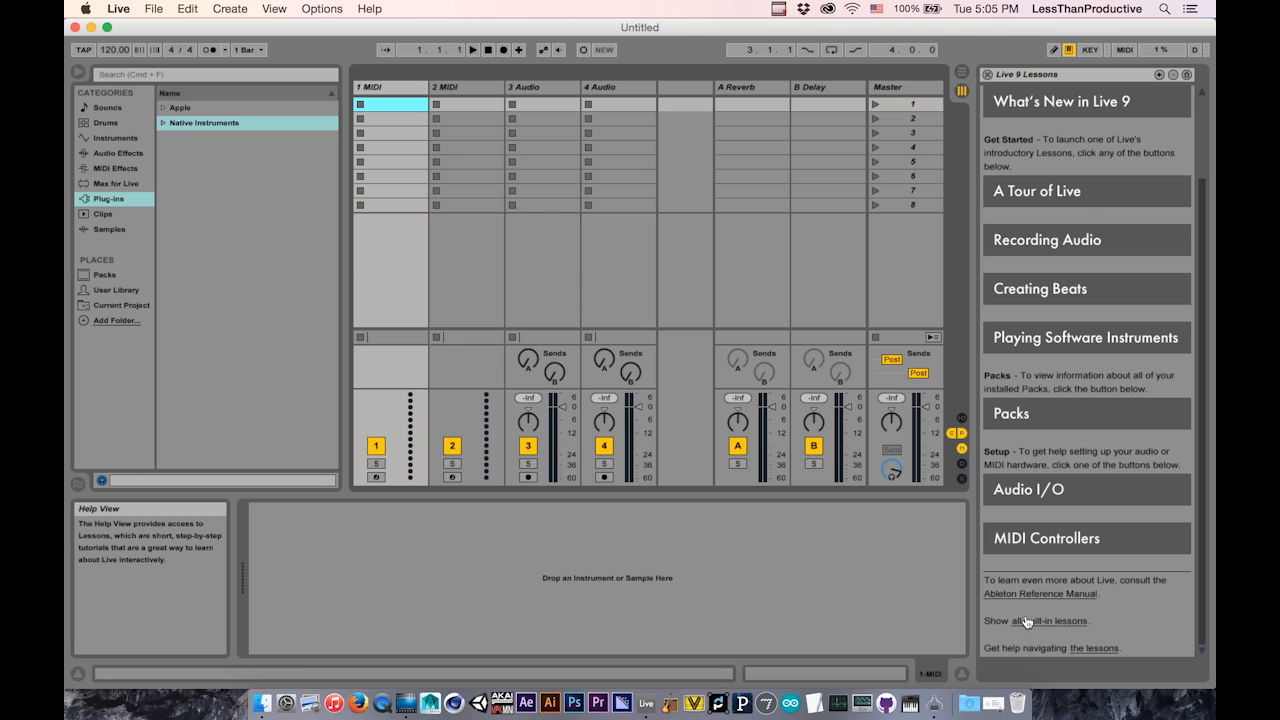
Step: Open the Driver Error Compensation lesson from the built-in lessons and load its accompanying Live Set
{"action": "left_click", "coordinate": [1031, 622]}
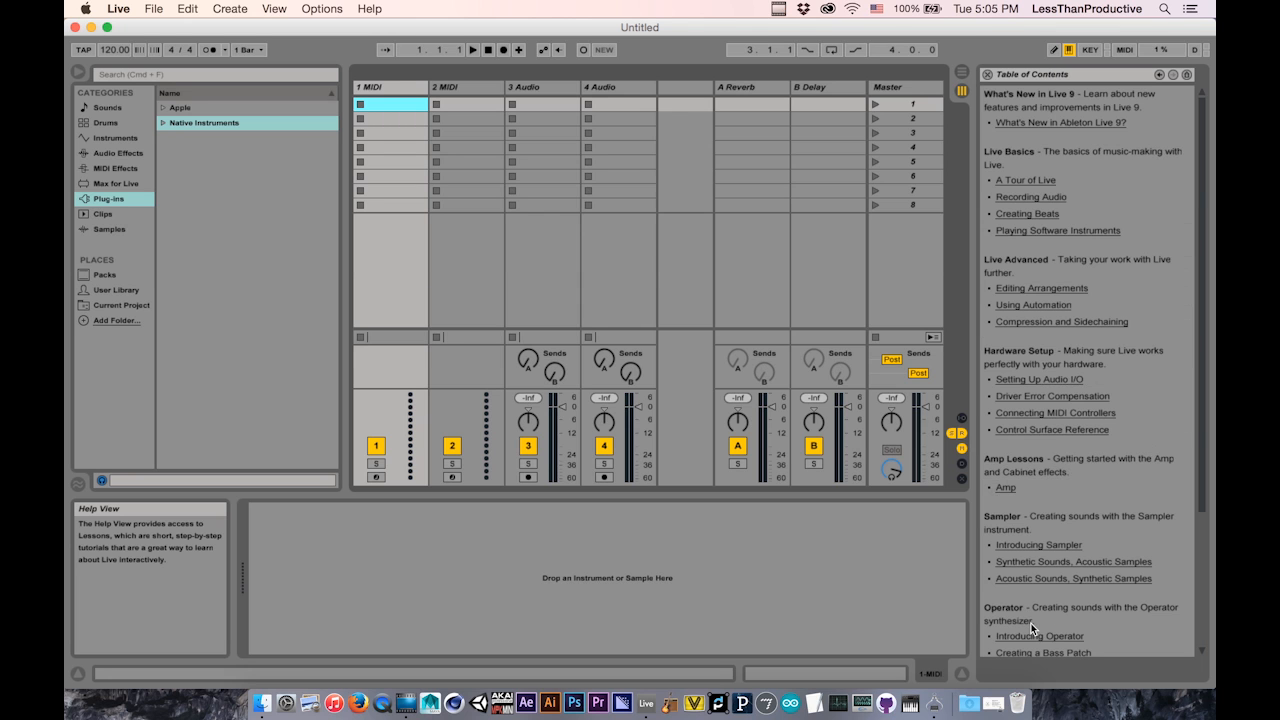
{"action": "left_click", "coordinate": [1063, 397]}
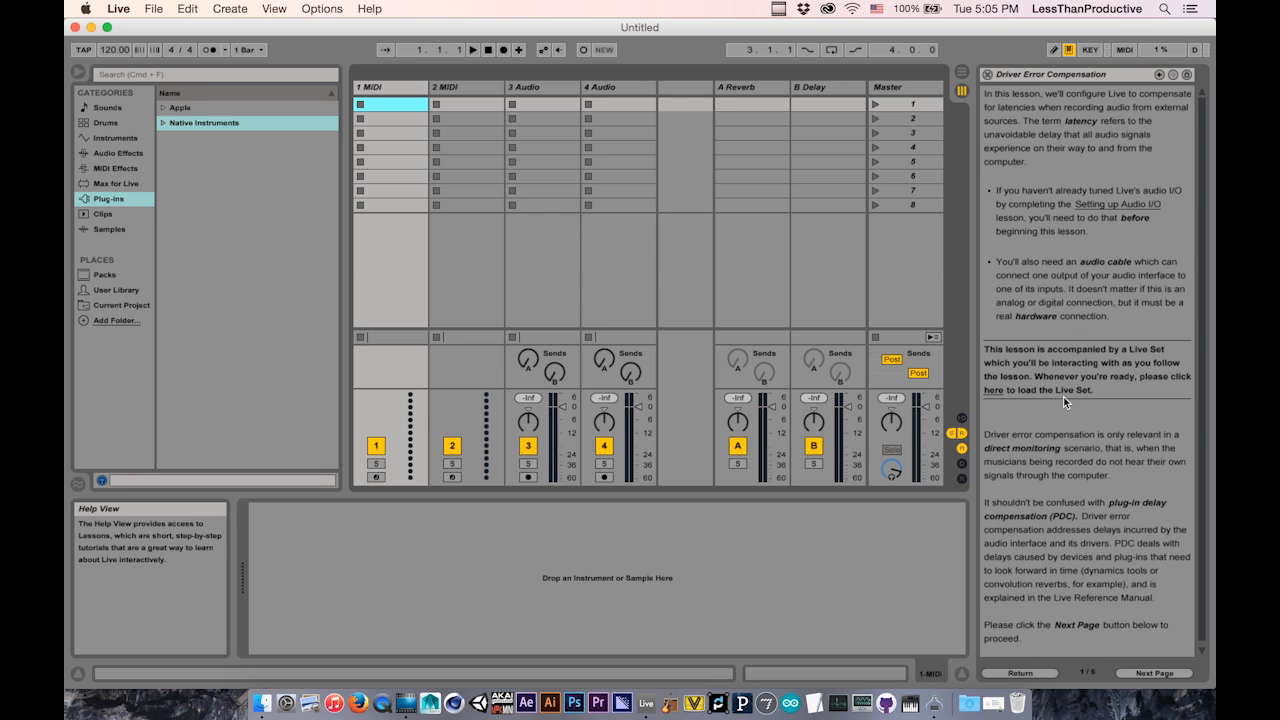
{"action": "left_click", "coordinate": [995, 392]}
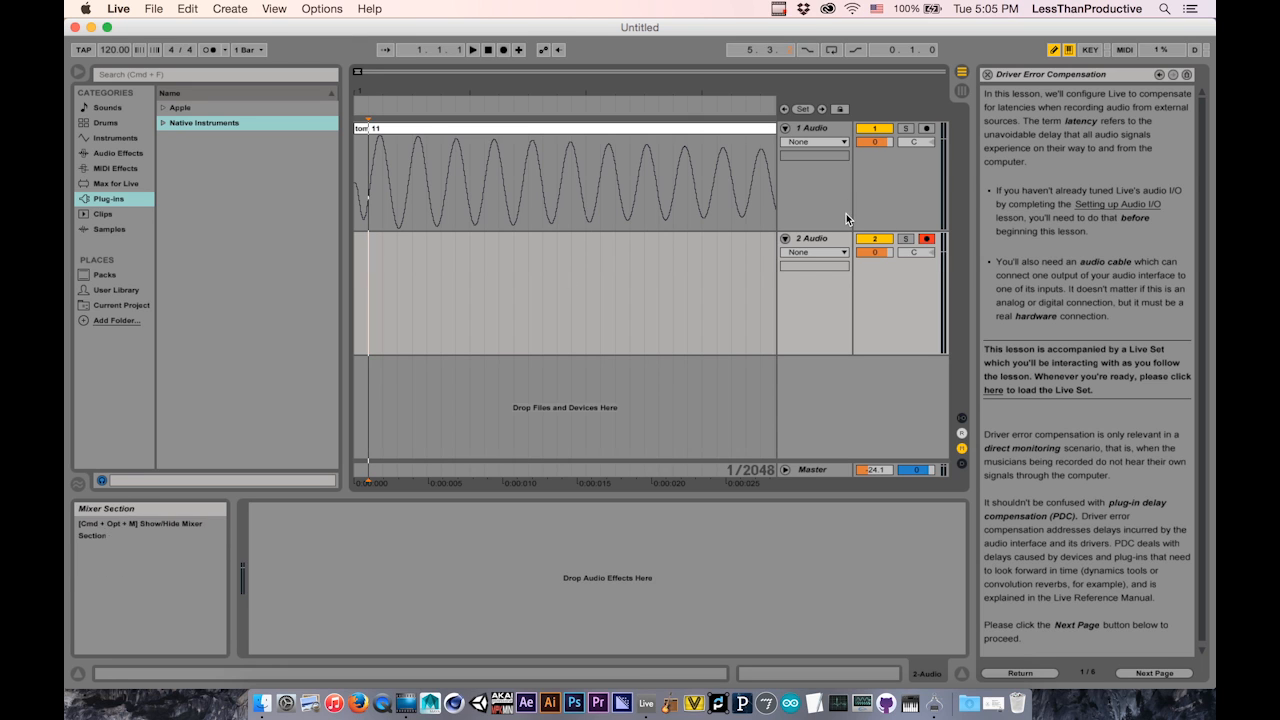
Step: In the audio preferences, select Scarlett Solo USB (2 In, 2 Out) as input device and Built-in Output (0 In, 2 Out) as output device
{"action": "key", "text": "super+comma"}
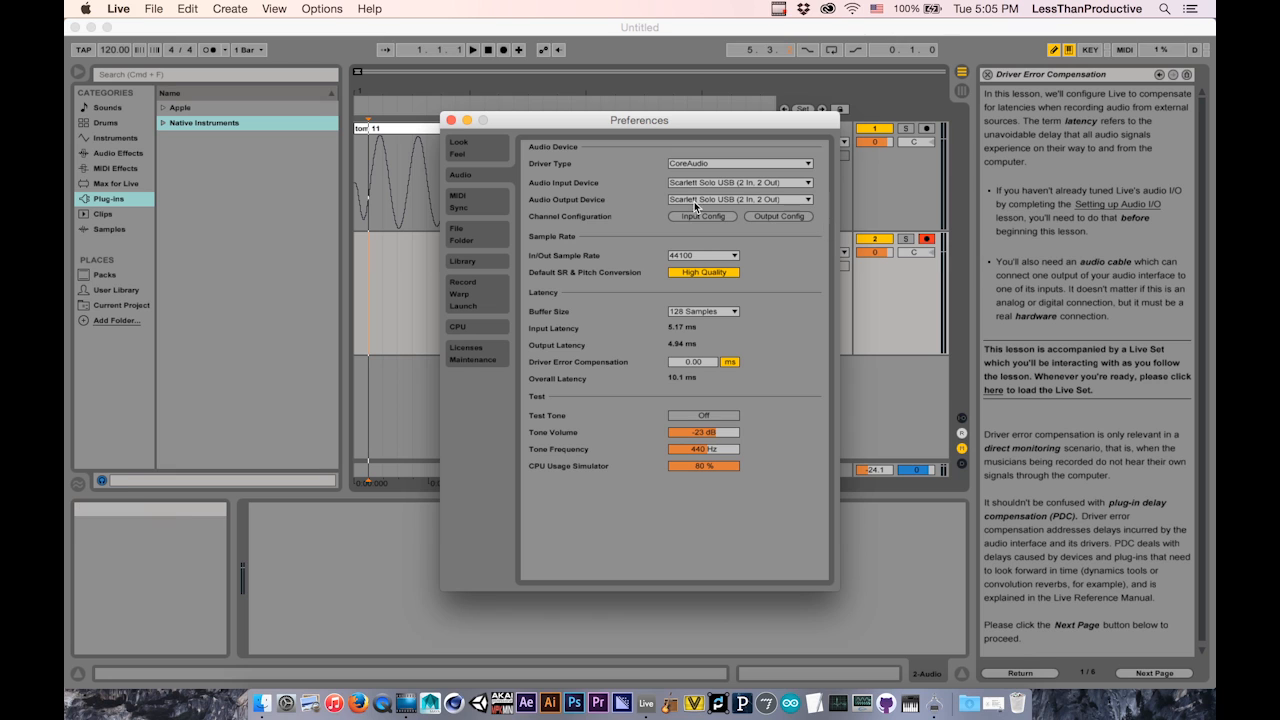
{"action": "left_click", "coordinate": [714, 185]}
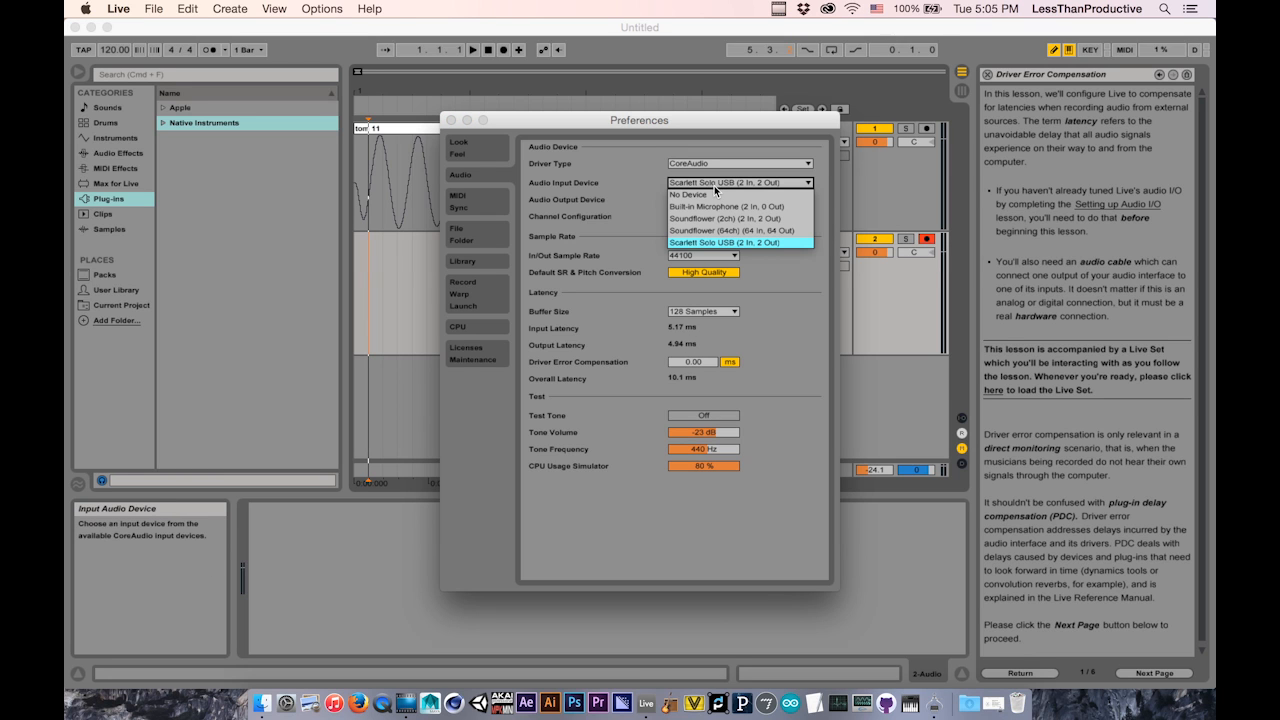
{"action": "left_click", "coordinate": [704, 244]}
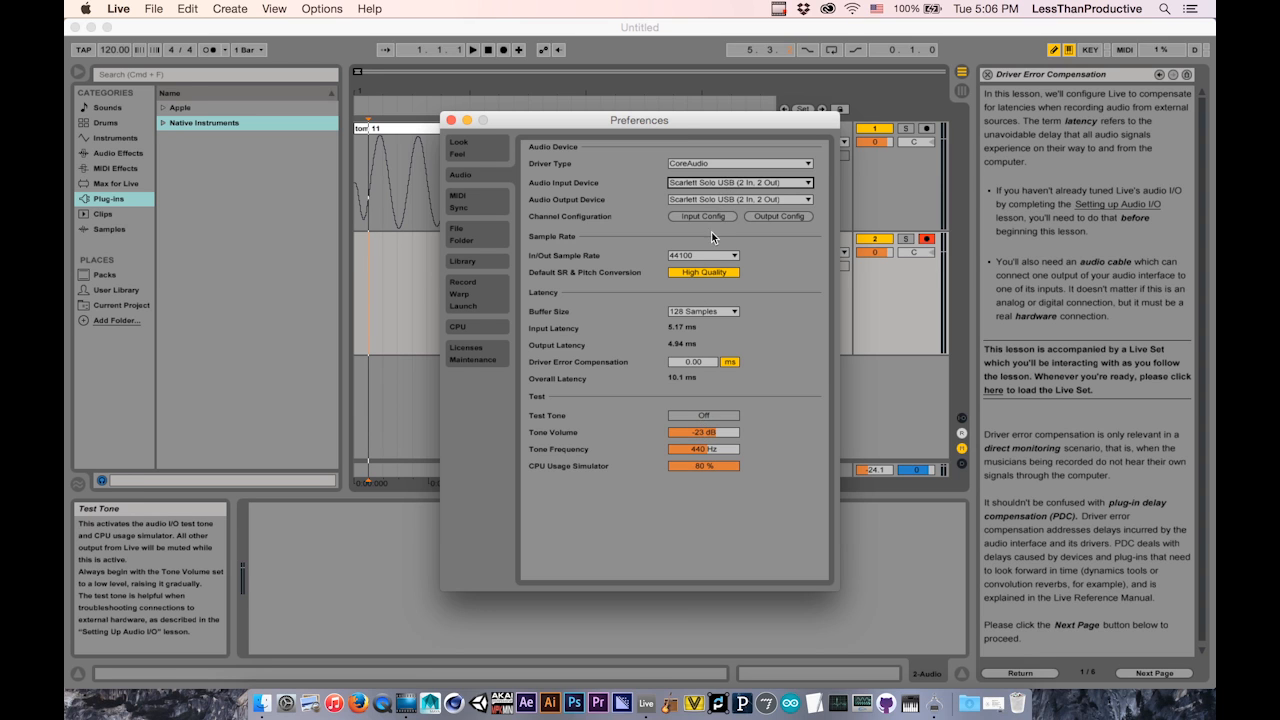
{"action": "left_click", "coordinate": [711, 199]}
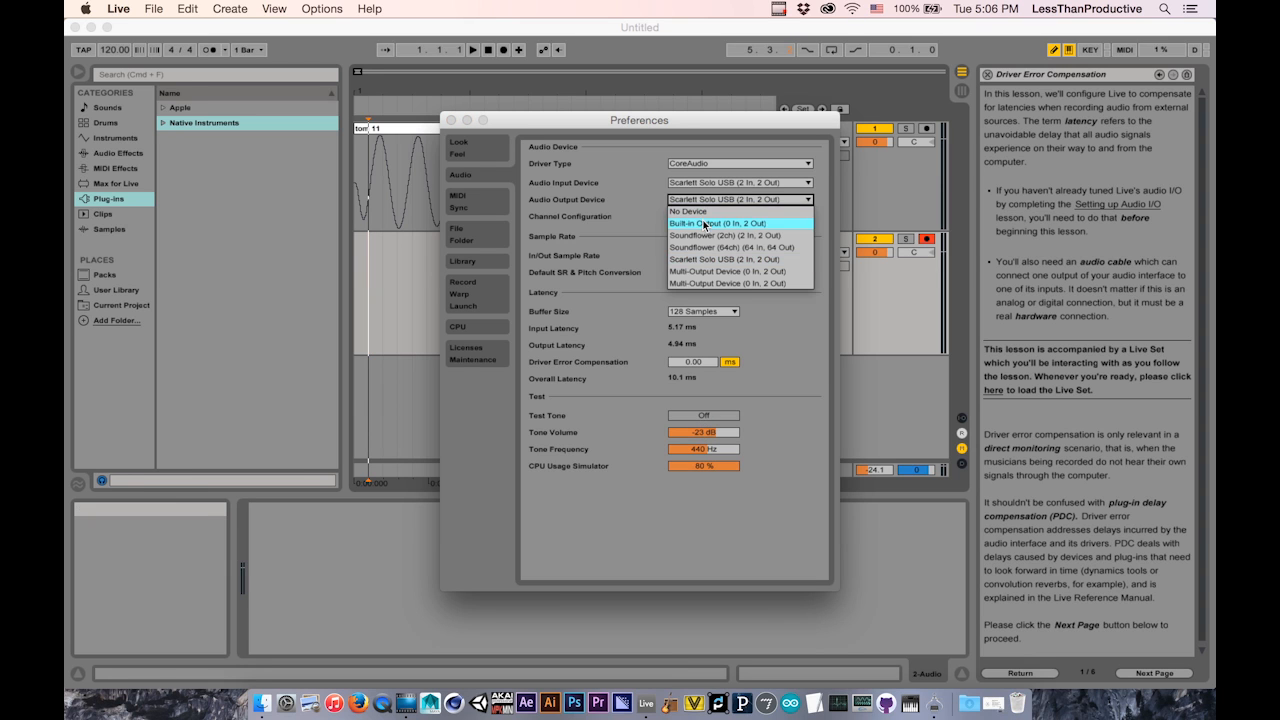
{"action": "left_click", "coordinate": [703, 222]}
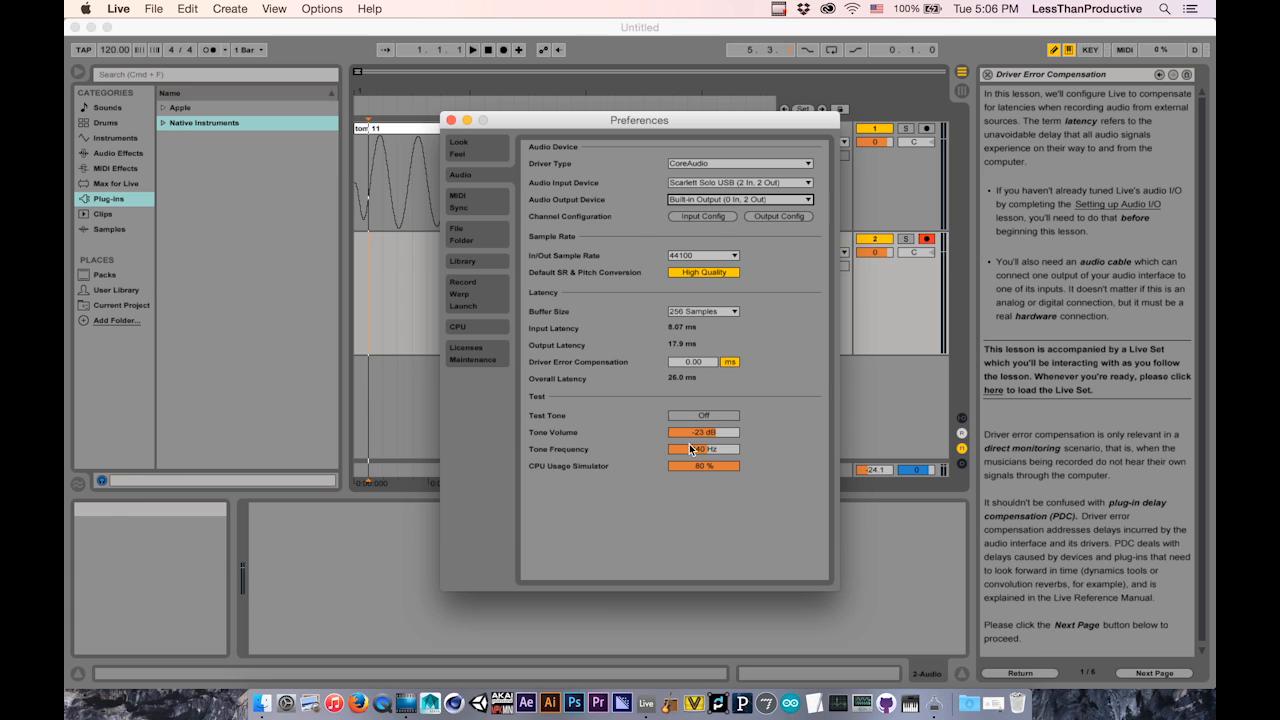
Step: Turn on the test tone, raise its volume to -11 dB and set the CPU usage simulator to 80 %
{"action": "left_click", "coordinate": [704, 415]}
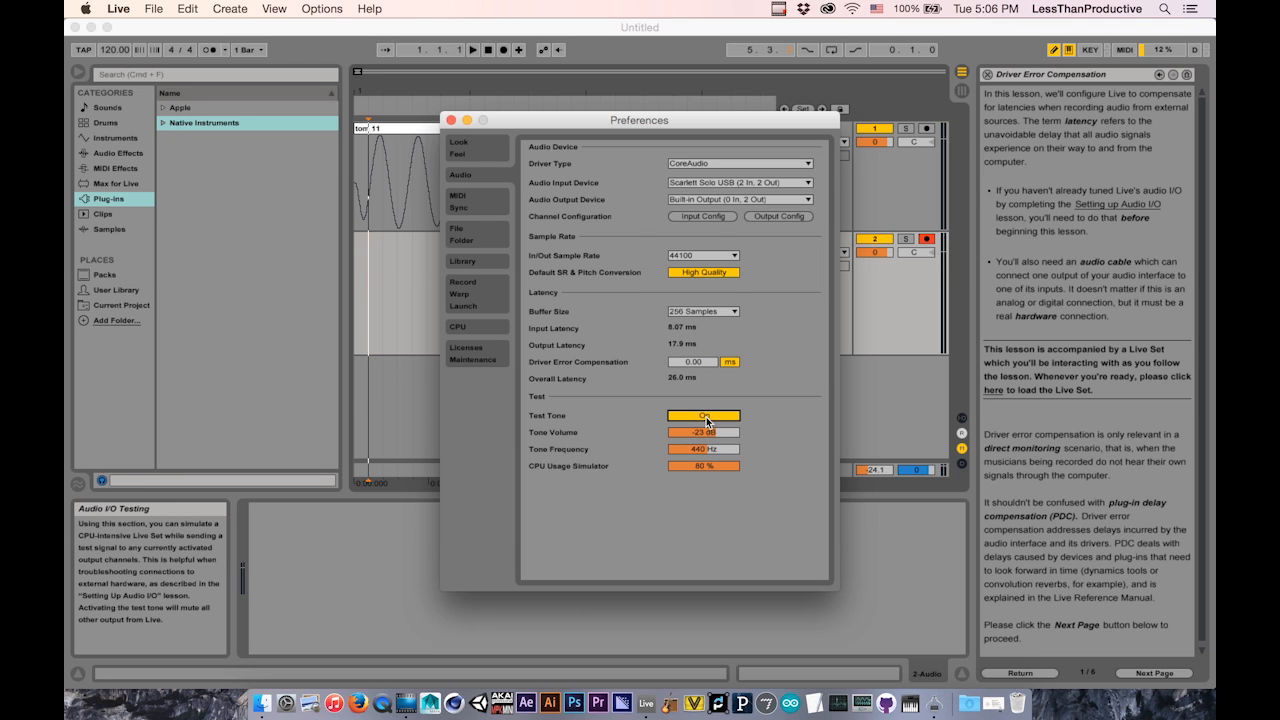
{"action": "left_click", "coordinate": [706, 432]}
{"action": "left_click_drag", "start_coordinate": [706, 432], "coordinate": [706, 424]}
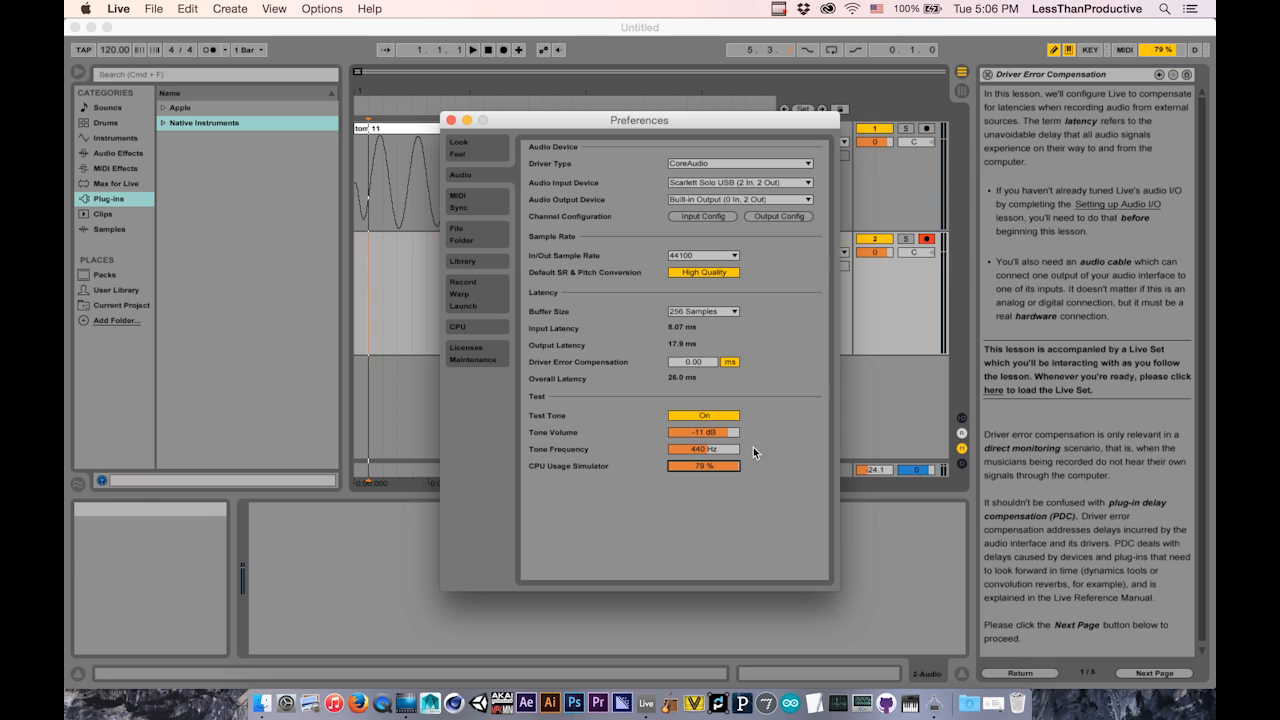
{"action": "left_click_drag", "start_coordinate": [704, 465], "coordinate": [704, 462]}
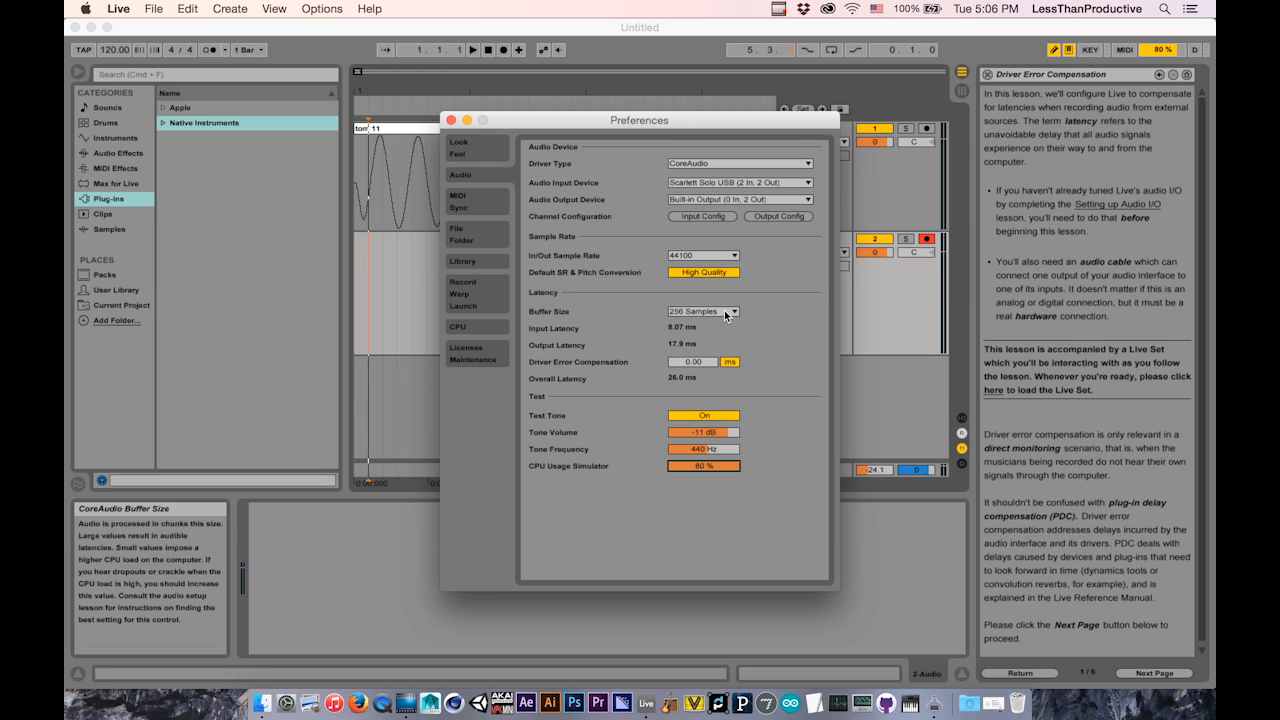
Step: Test buffer sizes of 32, 64, 128, 256 and 512 samples, and settle on 128 samples
{"action": "left_click", "coordinate": [726, 315]}
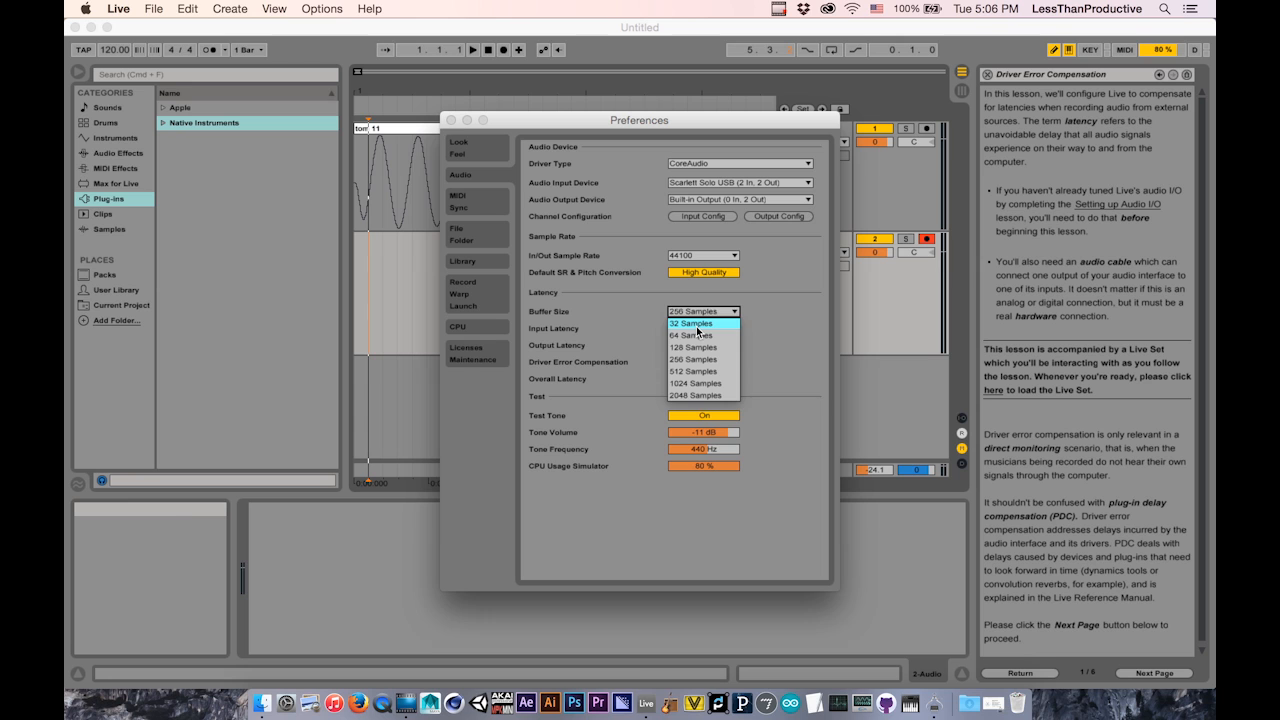
{"action": "left_click", "coordinate": [697, 327]}
{"action": "left_click", "coordinate": [703, 312]}
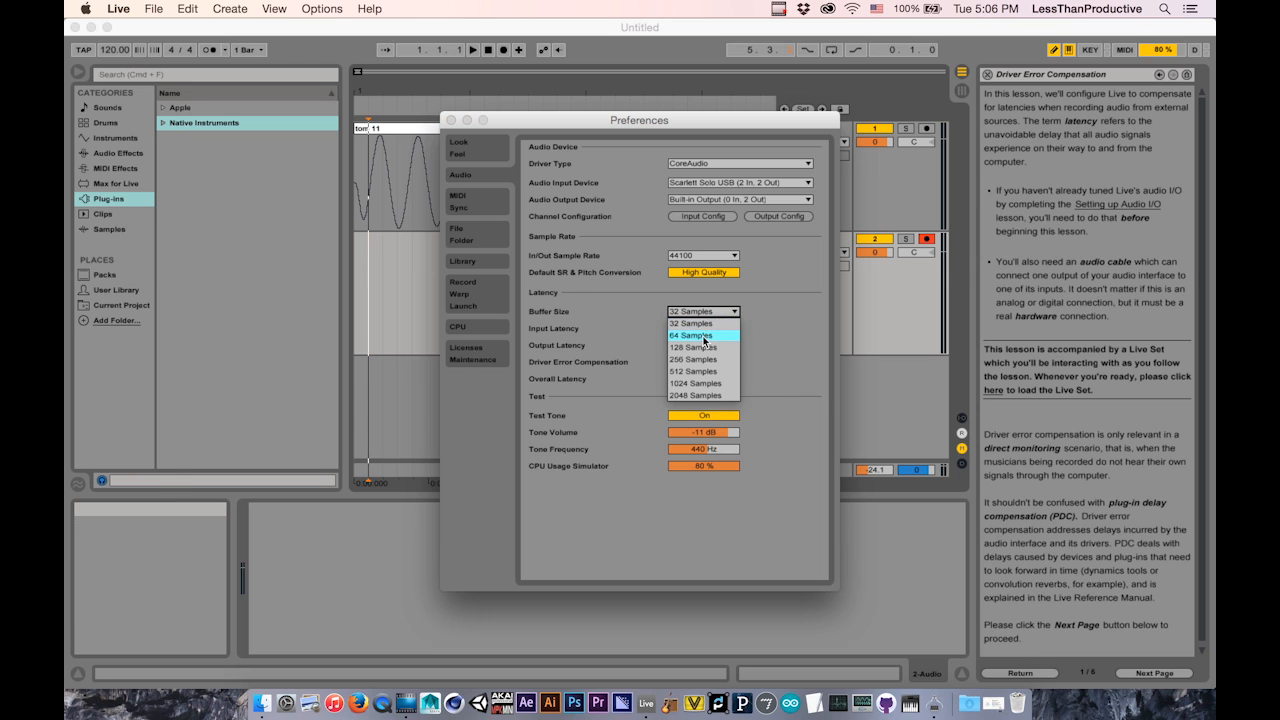
{"action": "left_click", "coordinate": [703, 337]}
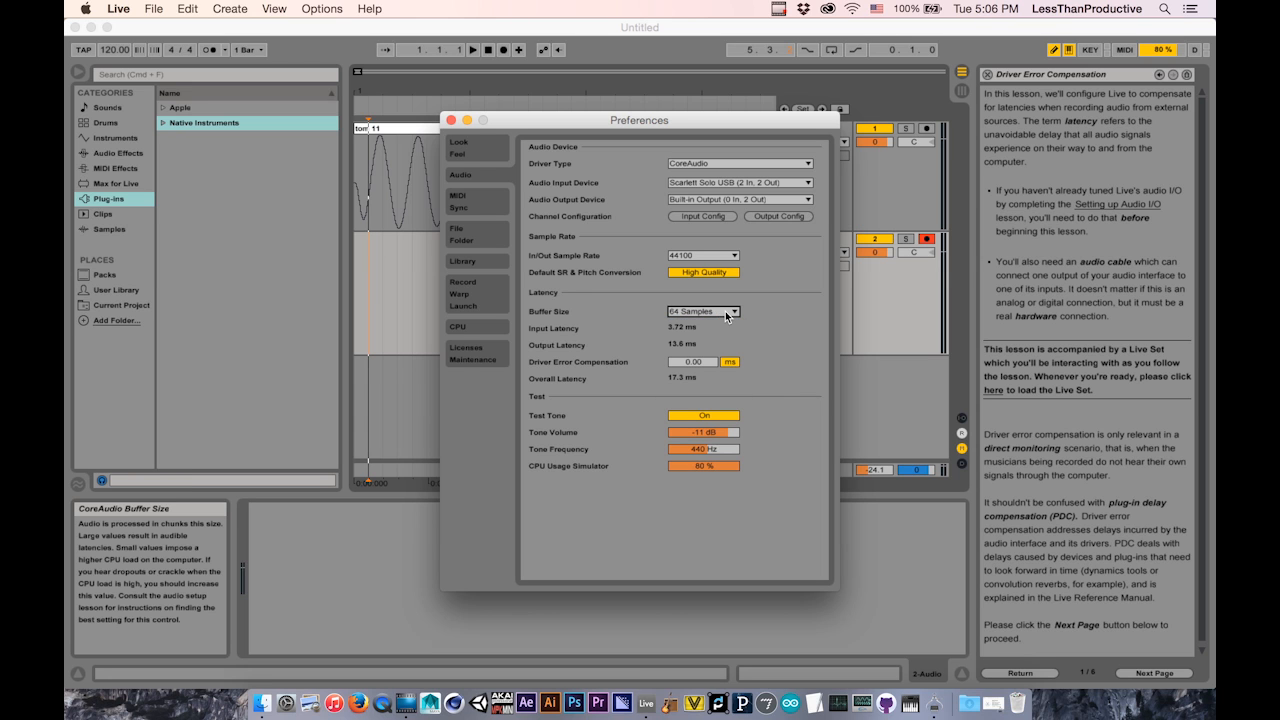
{"action": "left_click", "coordinate": [727, 316]}
{"action": "left_click", "coordinate": [703, 346]}
{"action": "left_click", "coordinate": [727, 316]}
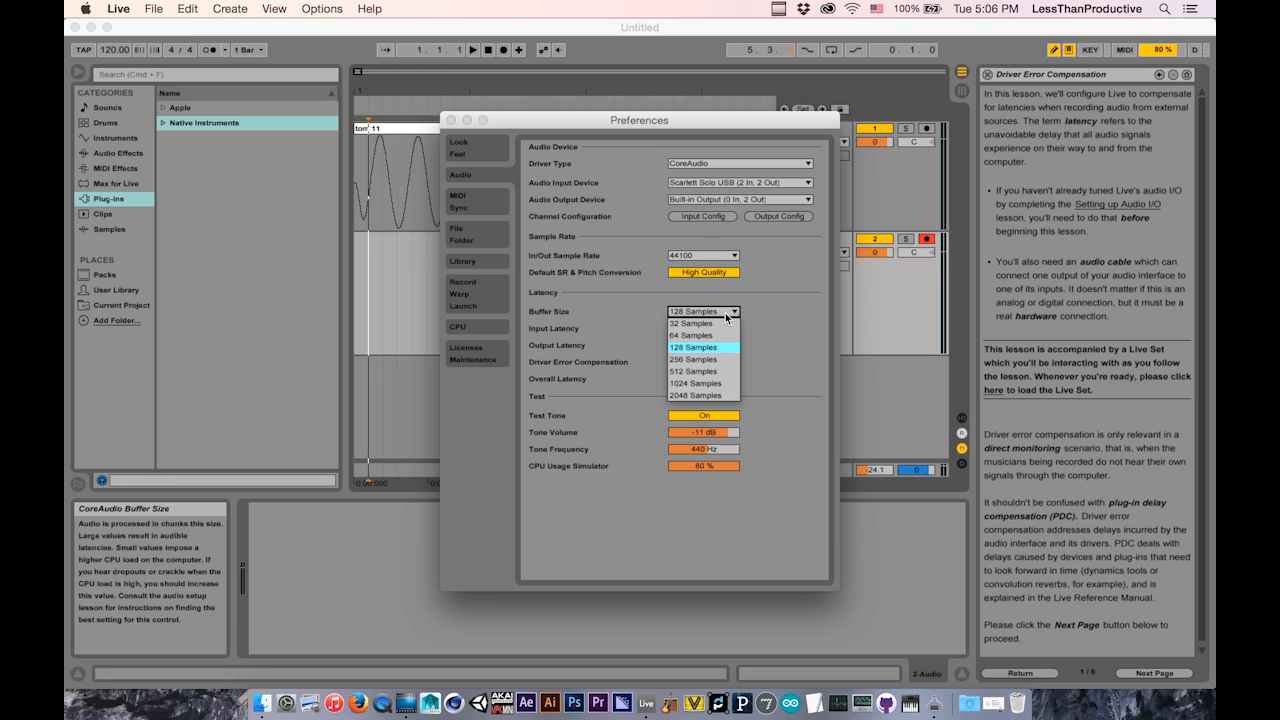
{"action": "left_click", "coordinate": [696, 359]}
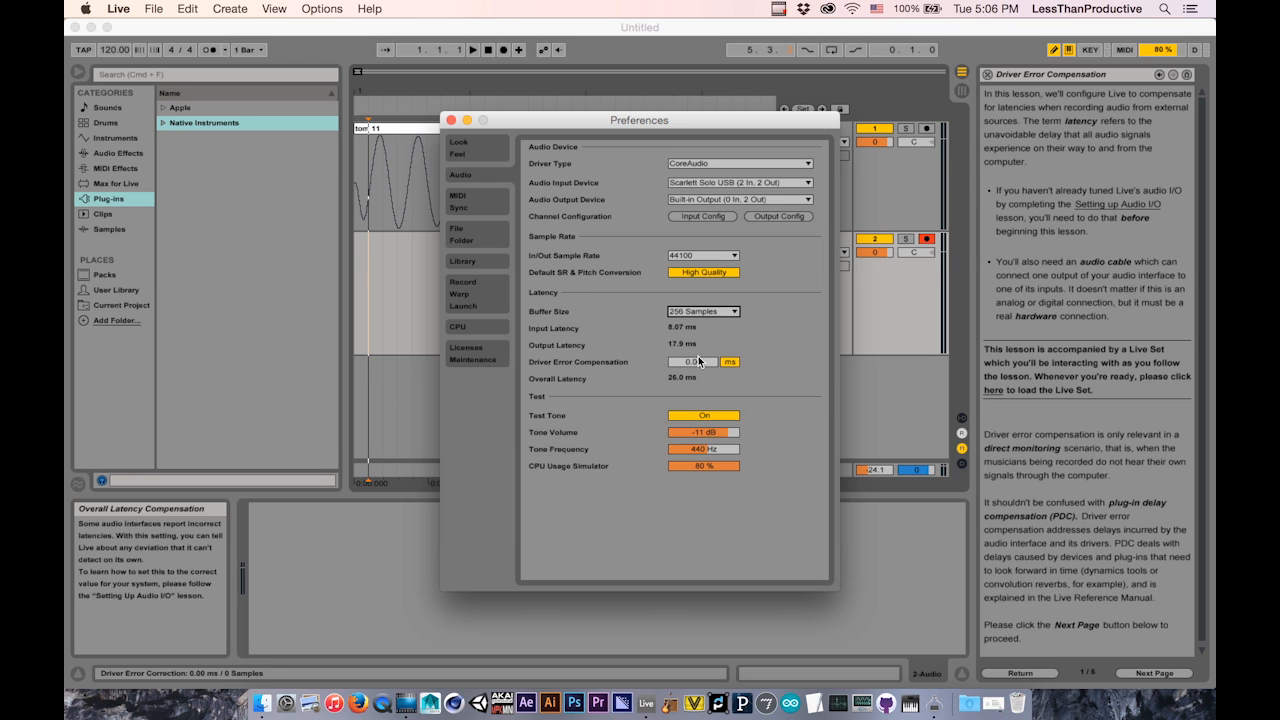
{"action": "left_click", "coordinate": [733, 312]}
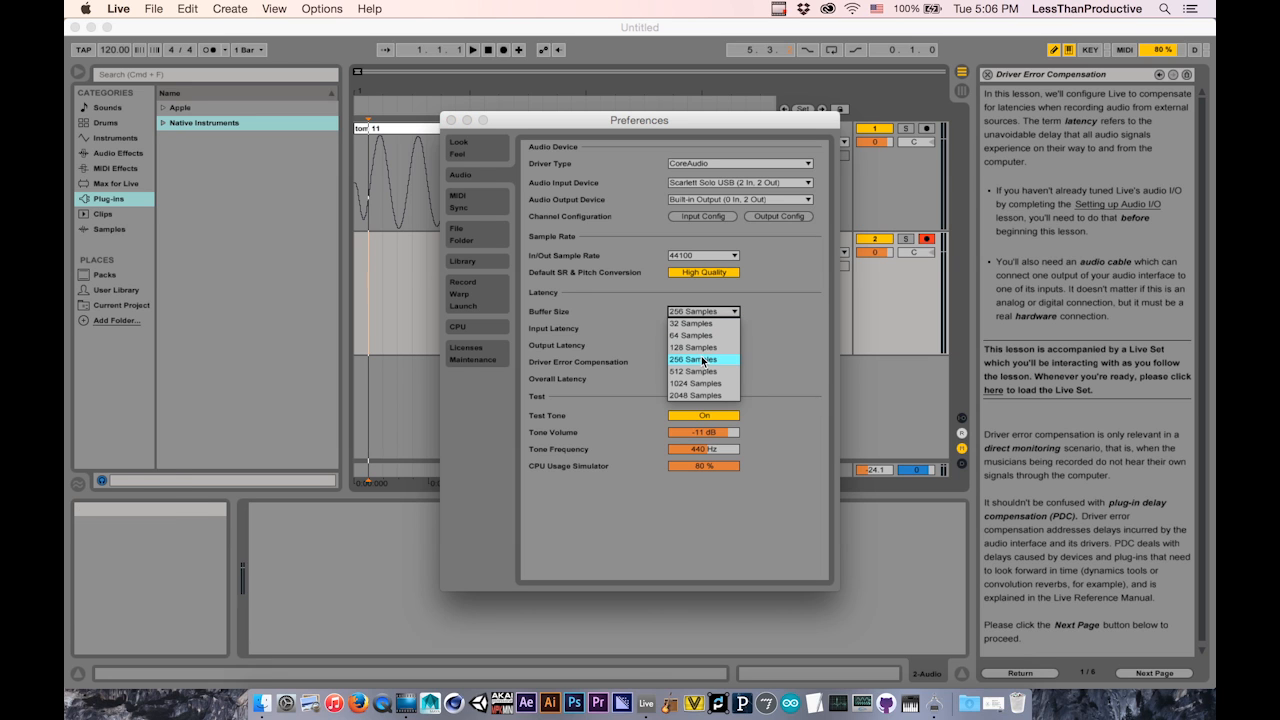
{"action": "left_click", "coordinate": [698, 372]}
{"action": "left_click", "coordinate": [731, 314]}
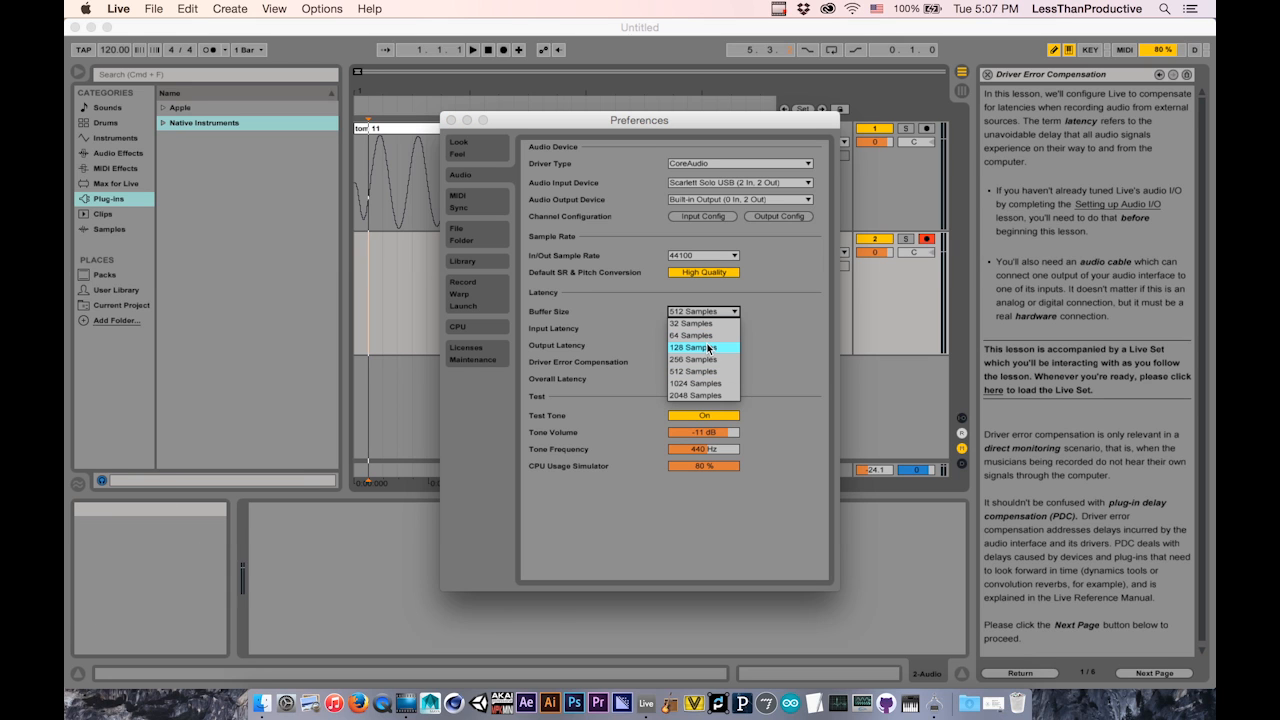
{"action": "left_click", "coordinate": [708, 348]}
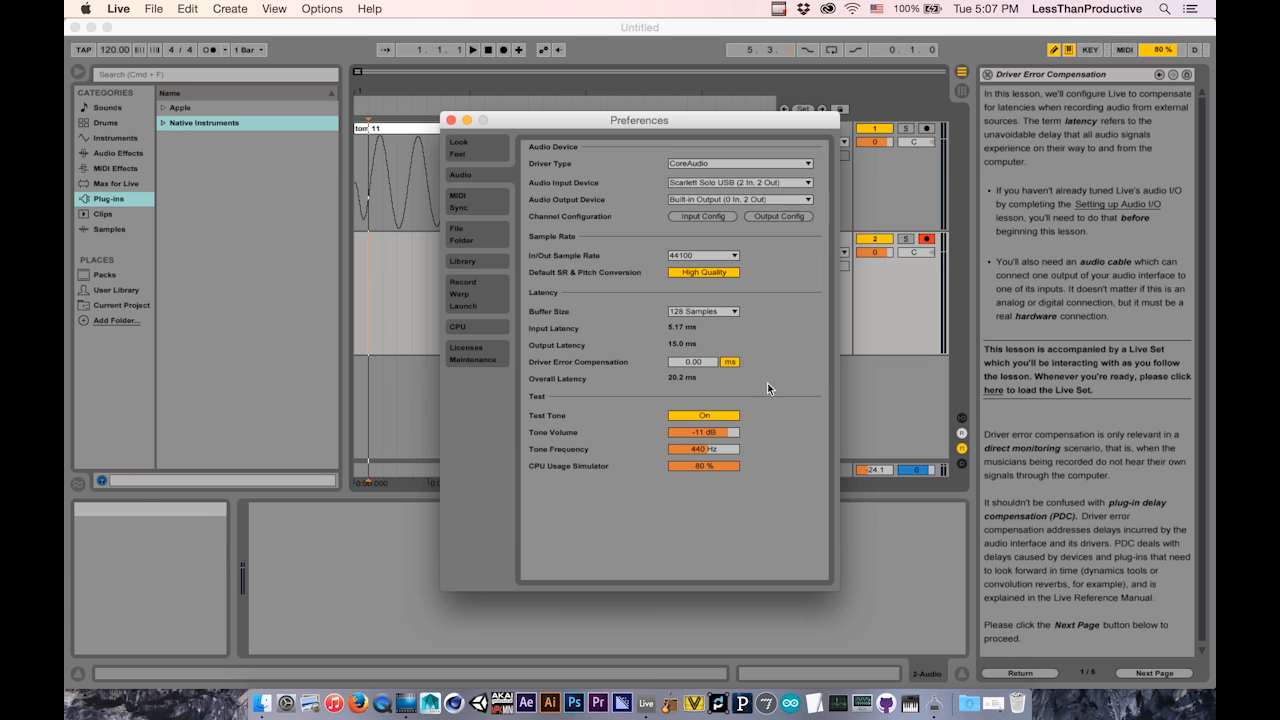
Step: Turn off the test tone, set the audio output device to Scarlett Solo USB (2 In, 2 Out) and dismiss the preferences
{"action": "left_click", "coordinate": [703, 416]}
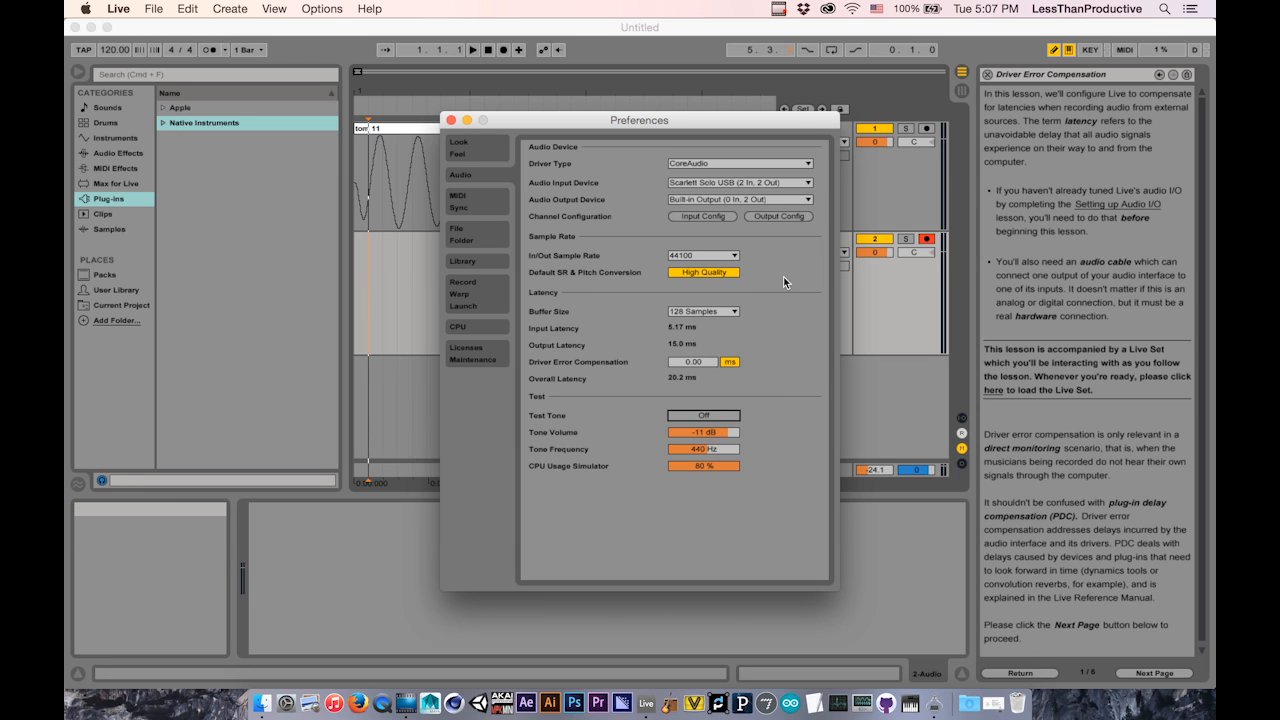
{"action": "left_click", "coordinate": [690, 200]}
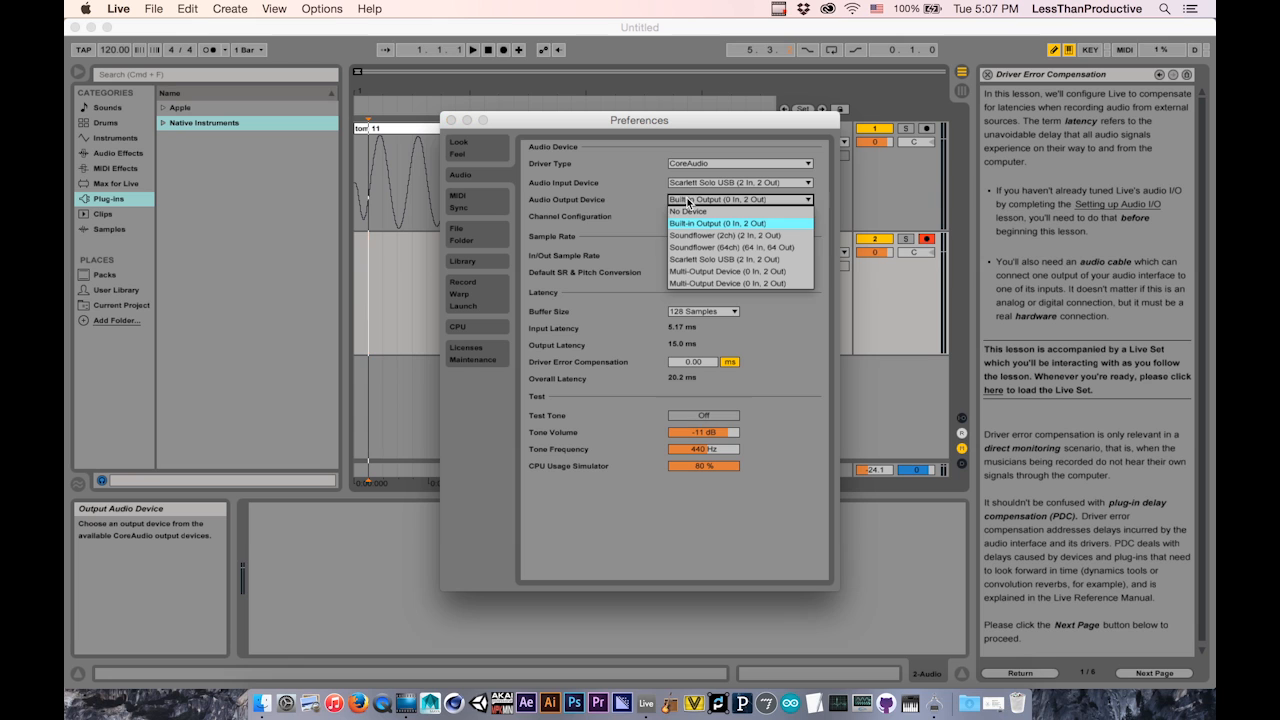
{"action": "left_click", "coordinate": [716, 260]}
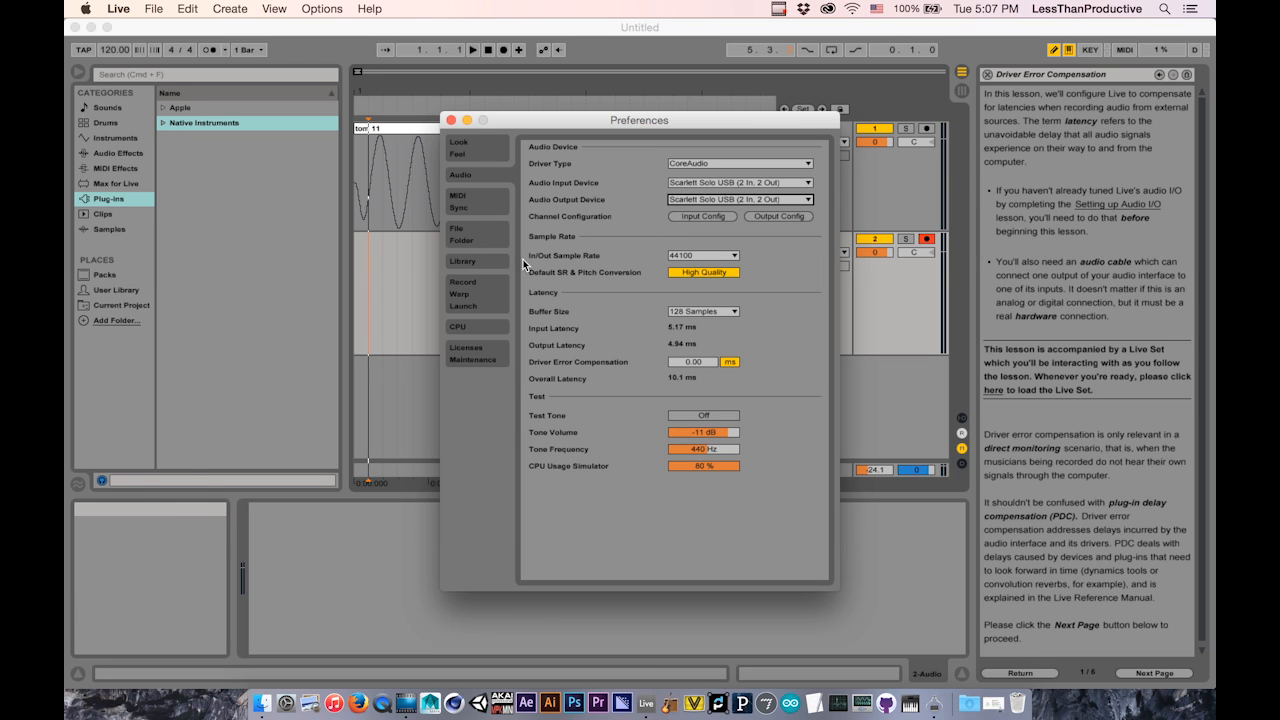
{"action": "left_click", "coordinate": [466, 120]}
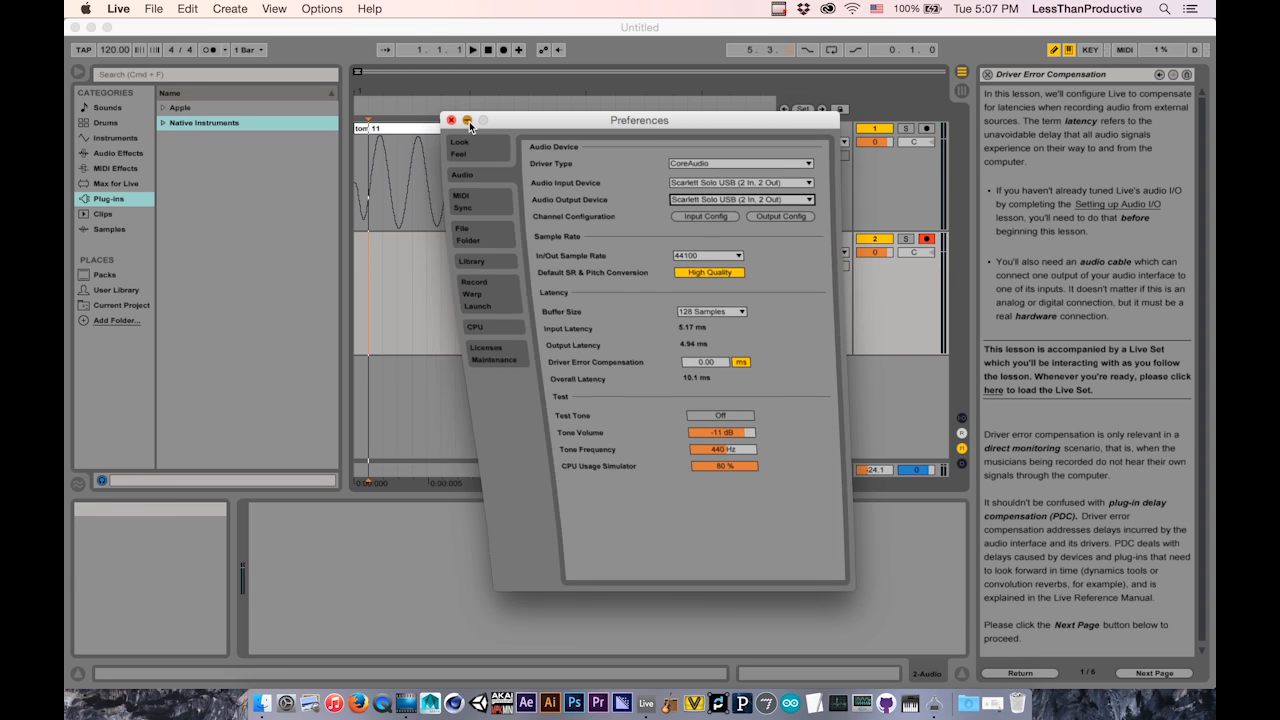
Step: Show the In/Out section in Session View and set the 2 Audio track's external input channel to 2
{"action": "left_click", "coordinate": [471, 305]}
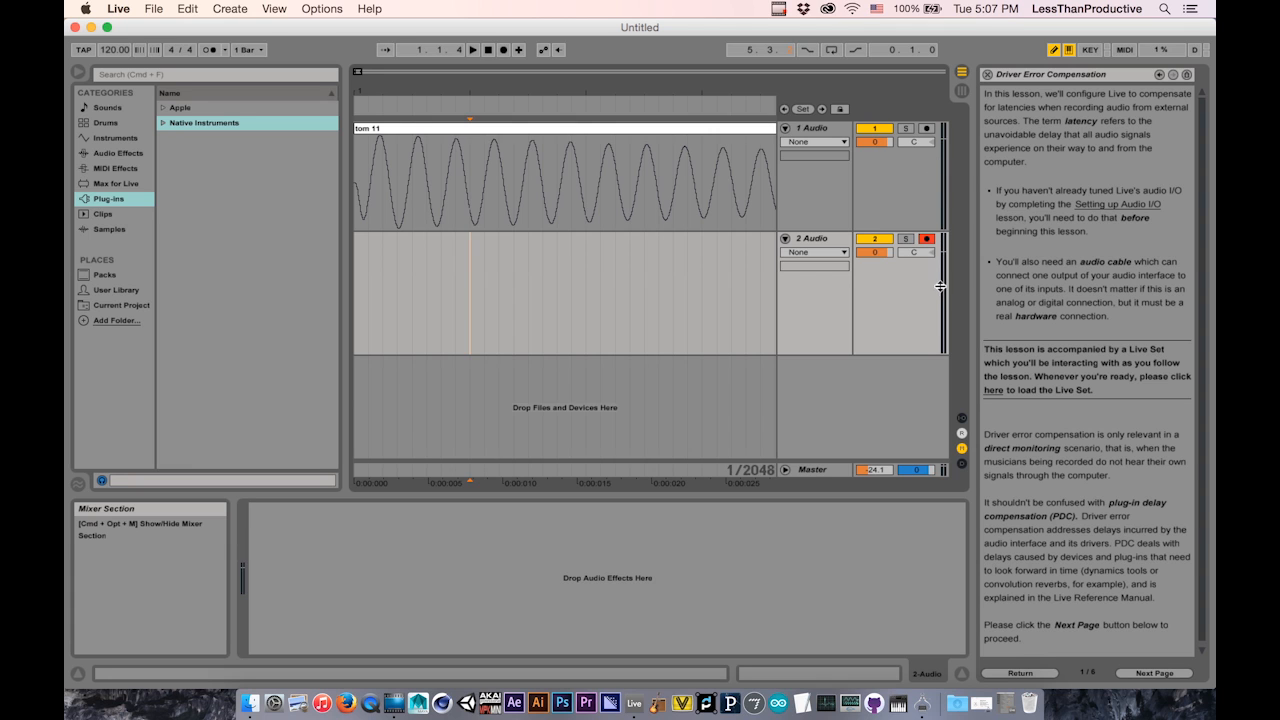
{"action": "left_click", "coordinate": [962, 88]}
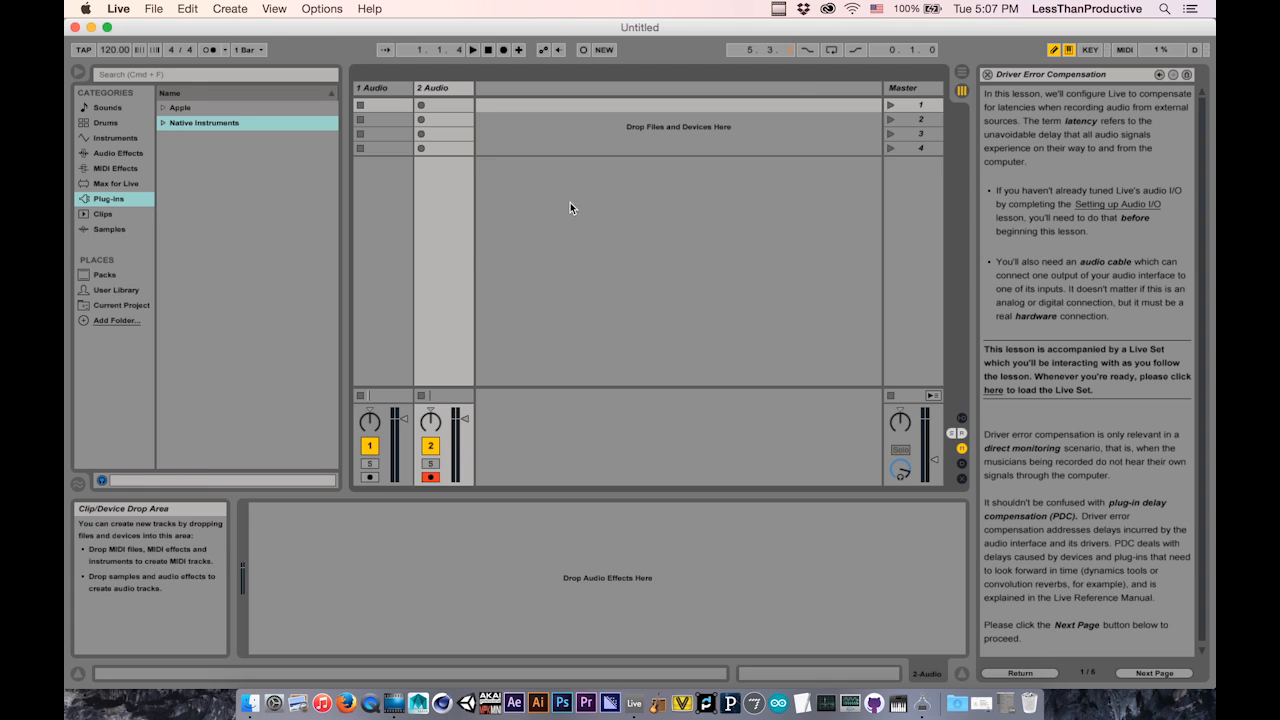
{"action": "left_click", "coordinate": [962, 417]}
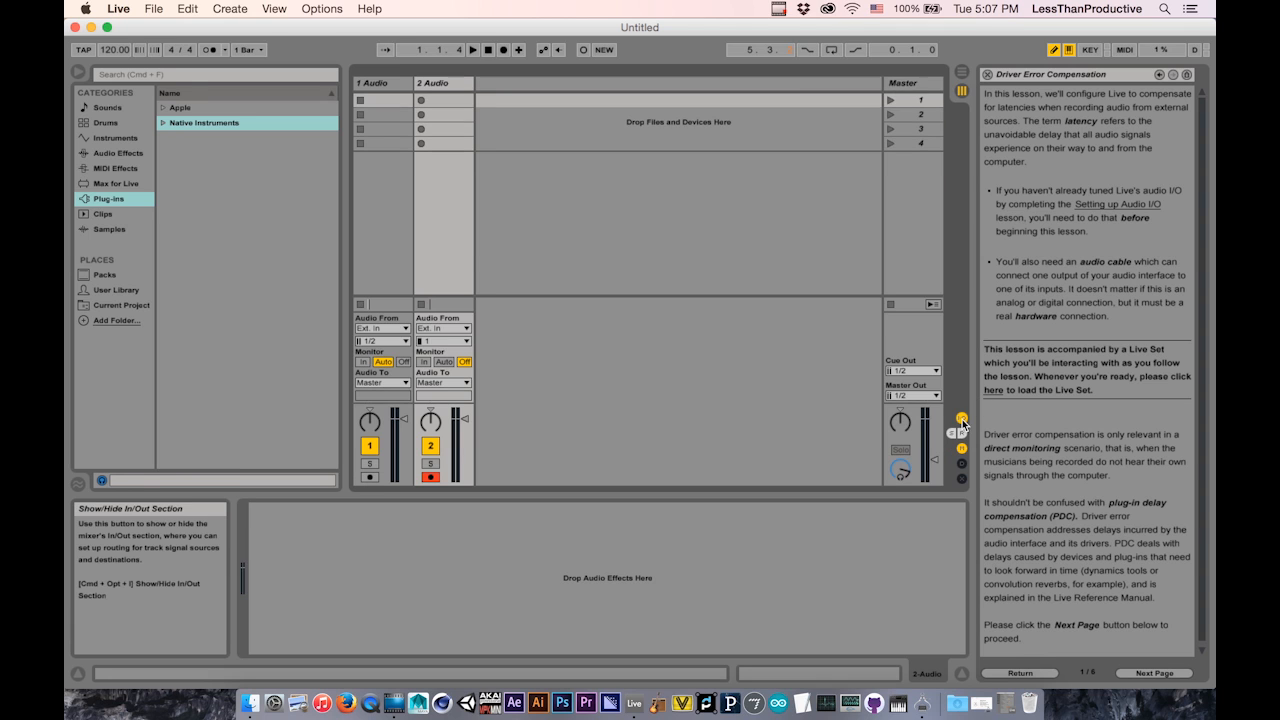
{"action": "left_click", "coordinate": [449, 339]}
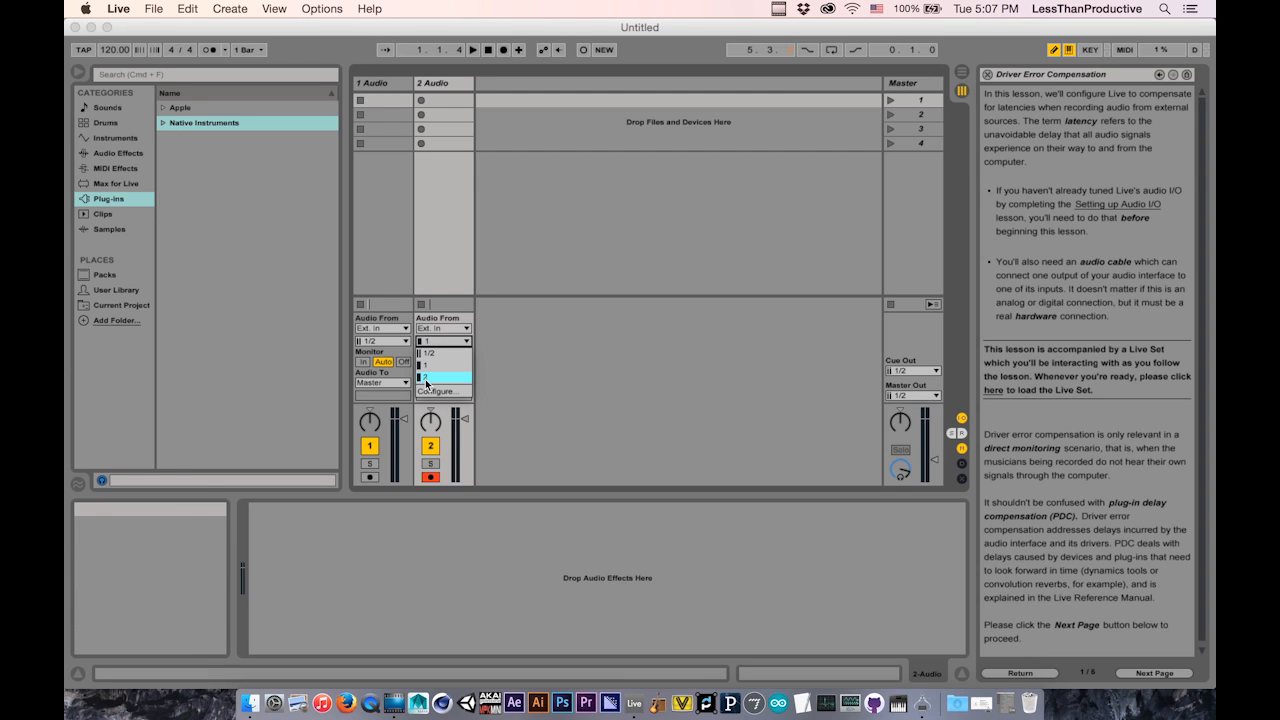
{"action": "left_click", "coordinate": [426, 381]}
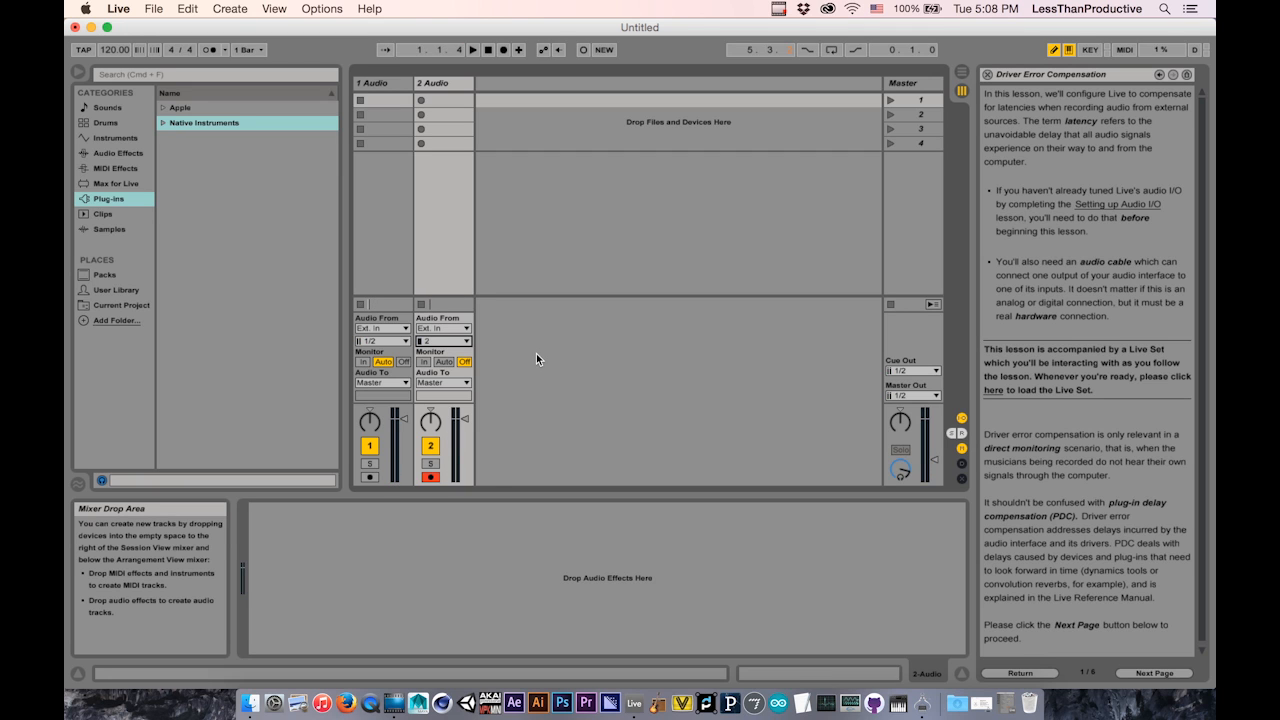
Step: Start and stop playback several times to check the incoming signal level on the 2 Audio track
{"action": "key", "text": "space"}
{"action": "key", "text": "space"}
{"action": "key", "text": "space"}
{"action": "key", "text": "space"}
{"action": "key", "text": "space"}
{"action": "key", "text": "space"}
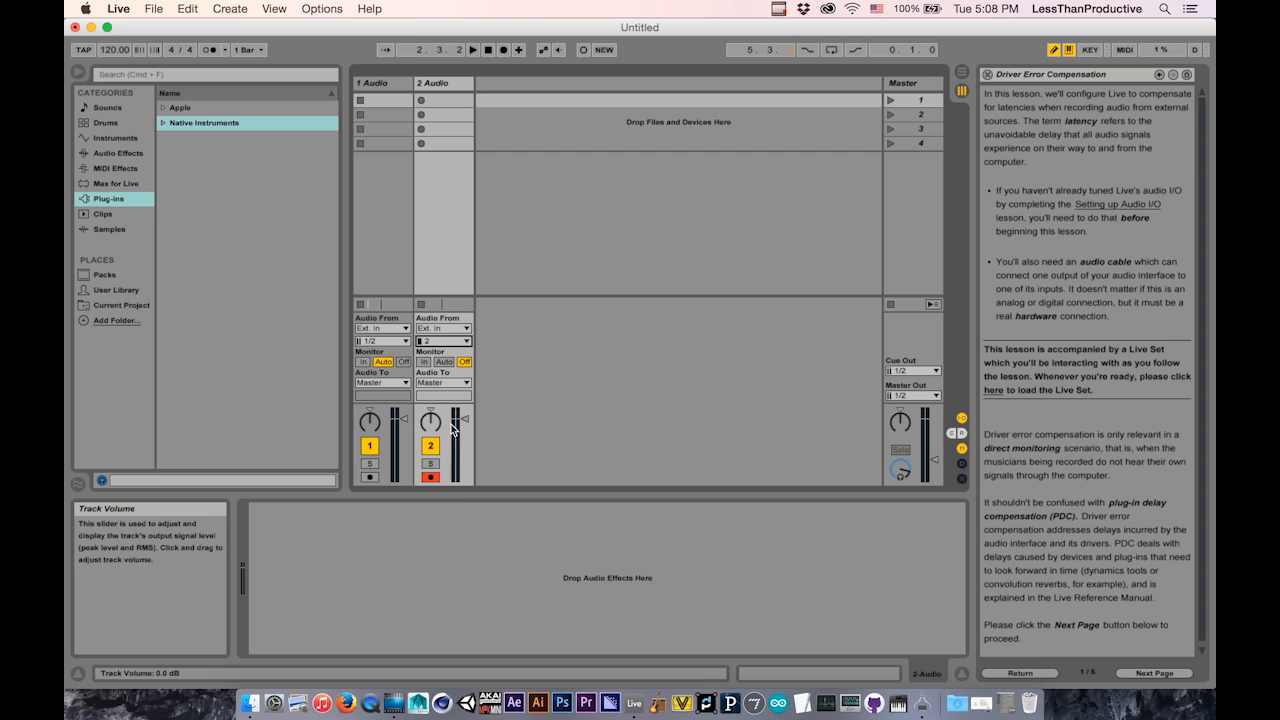
Step: Return to Arrangement View, reset the playback position to 1.1.1 and review the audio preferences
{"action": "left_click", "coordinate": [958, 78]}
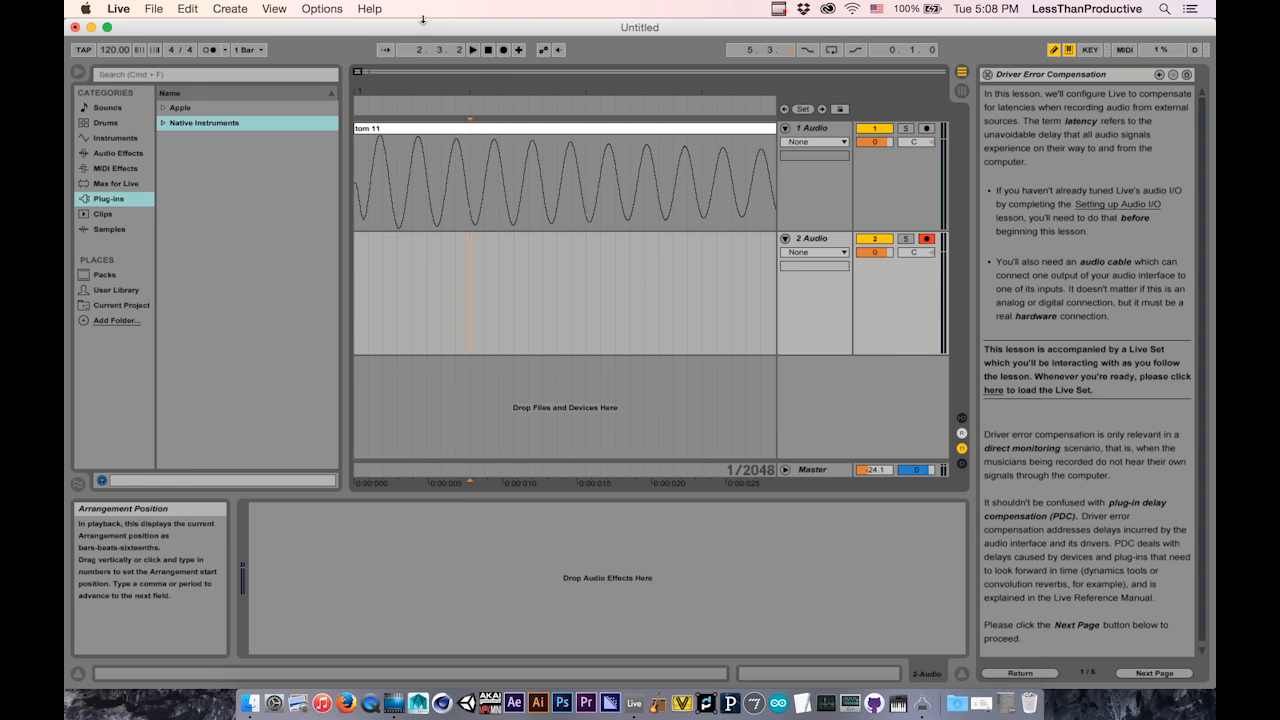
{"action": "double_click", "coordinate": [488, 49]}
{"action": "key", "text": "super+comma"}
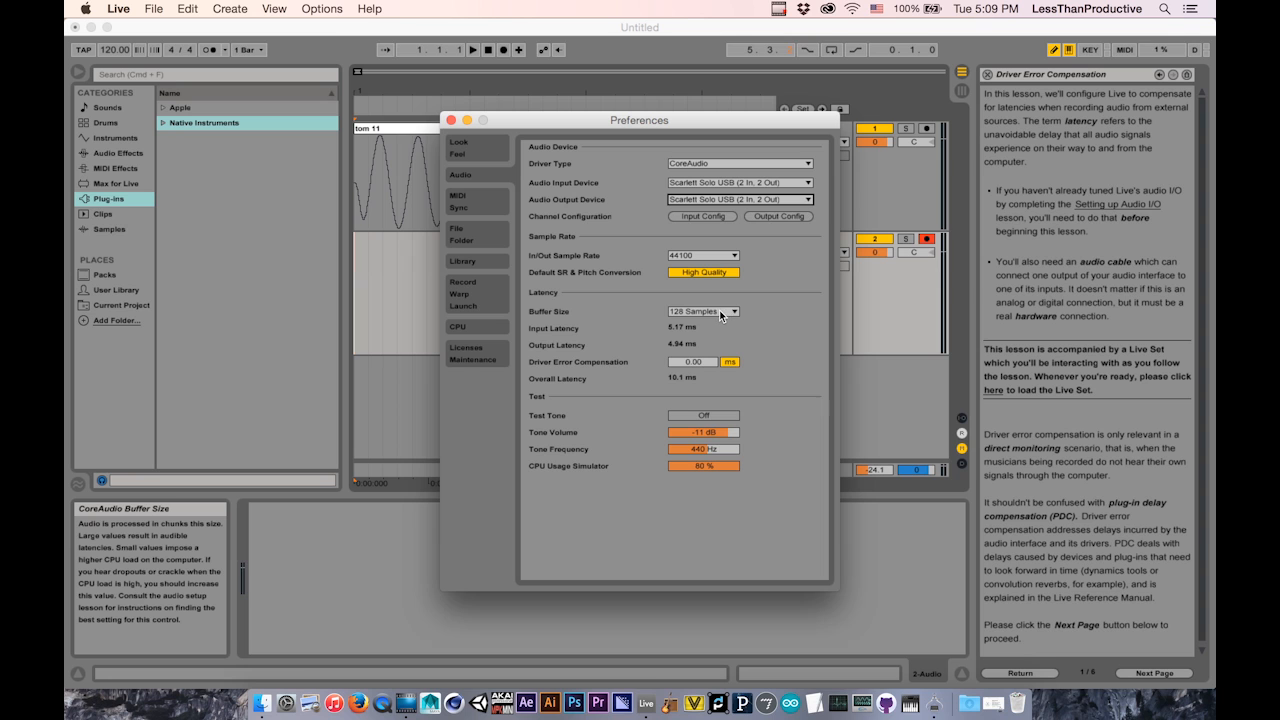
{"action": "left_click", "coordinate": [470, 121]}
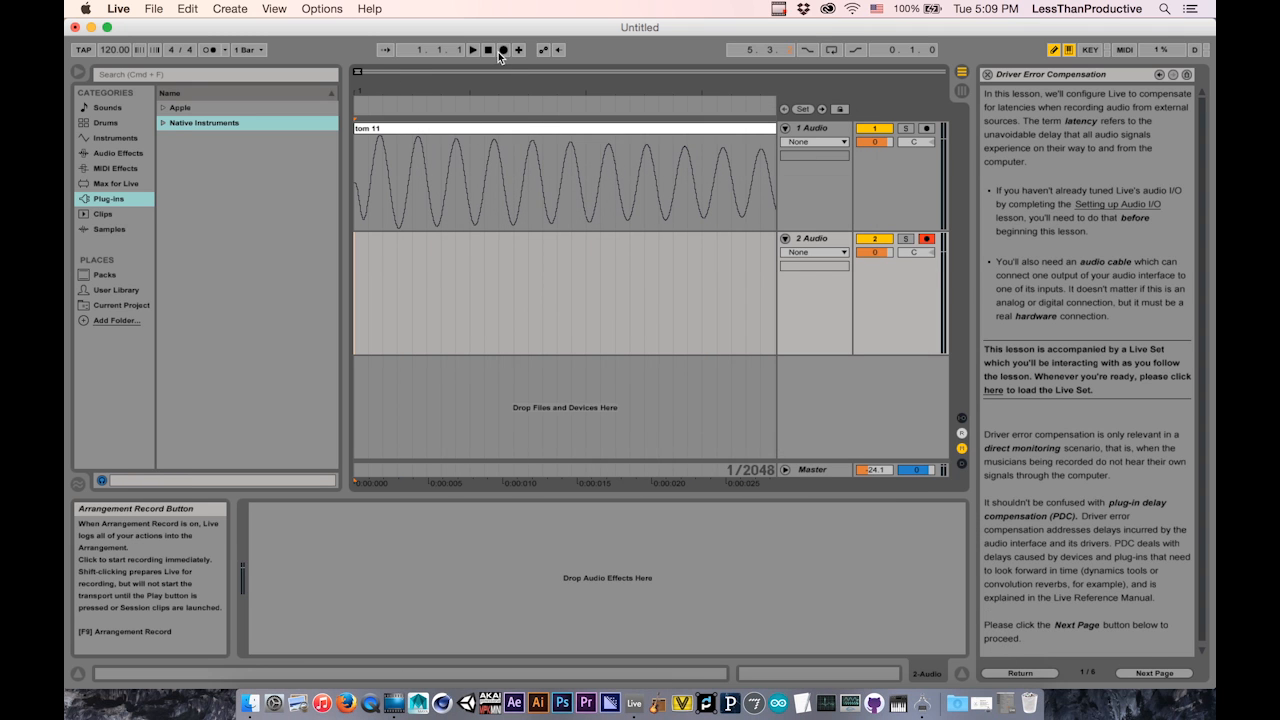
Step: Check the metronome's count-in setting and start arrangement recording onto the 2 Audio track
{"action": "left_click", "coordinate": [248, 49]}
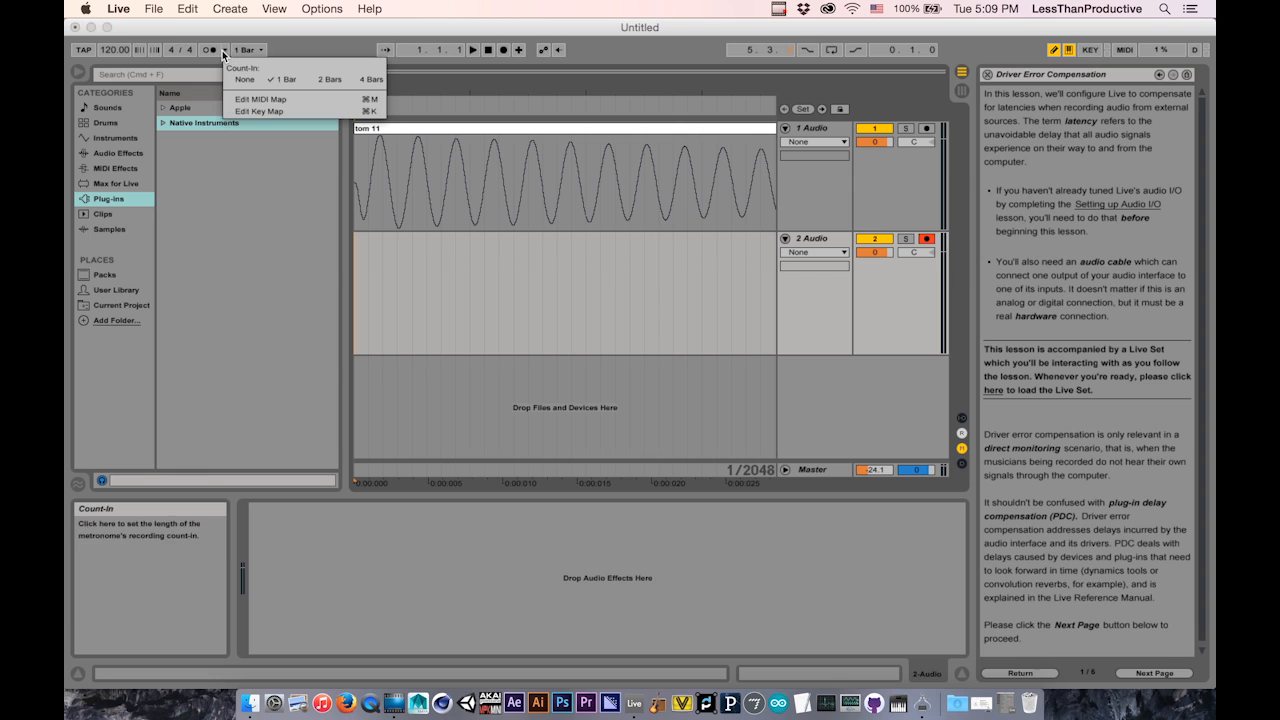
{"action": "left_click", "coordinate": [435, 29]}
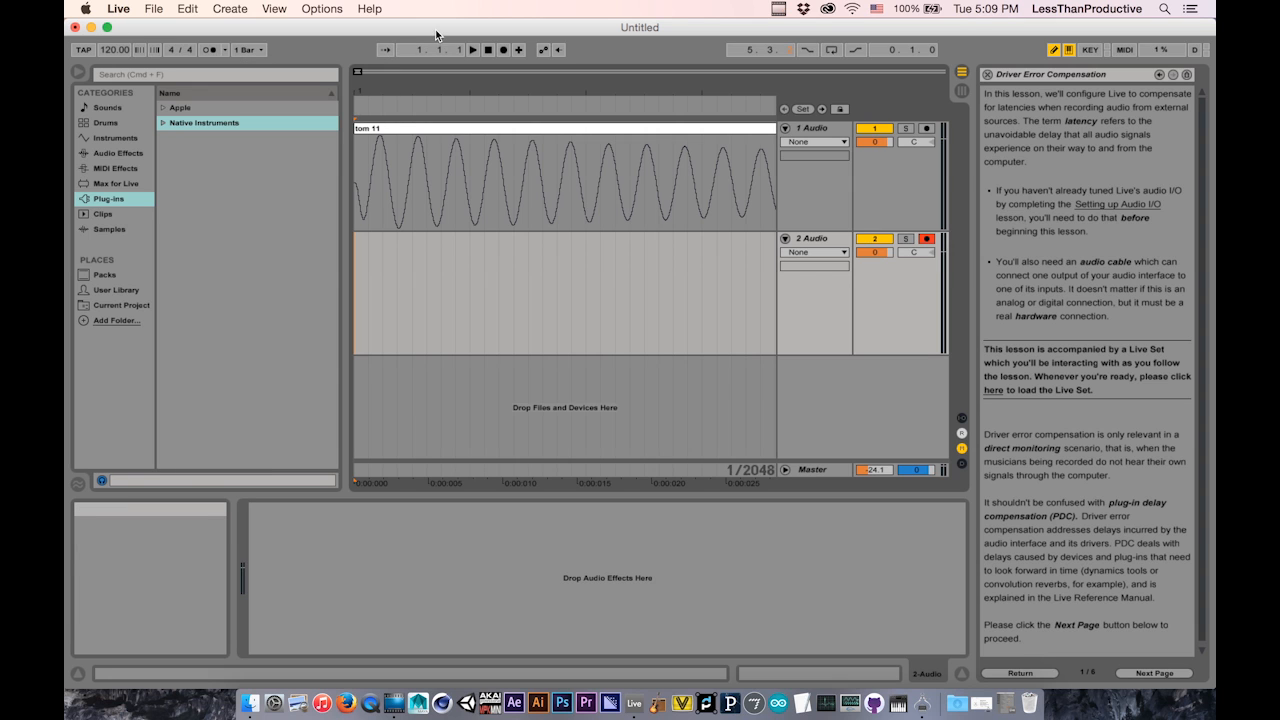
{"action": "left_click", "coordinate": [505, 52]}
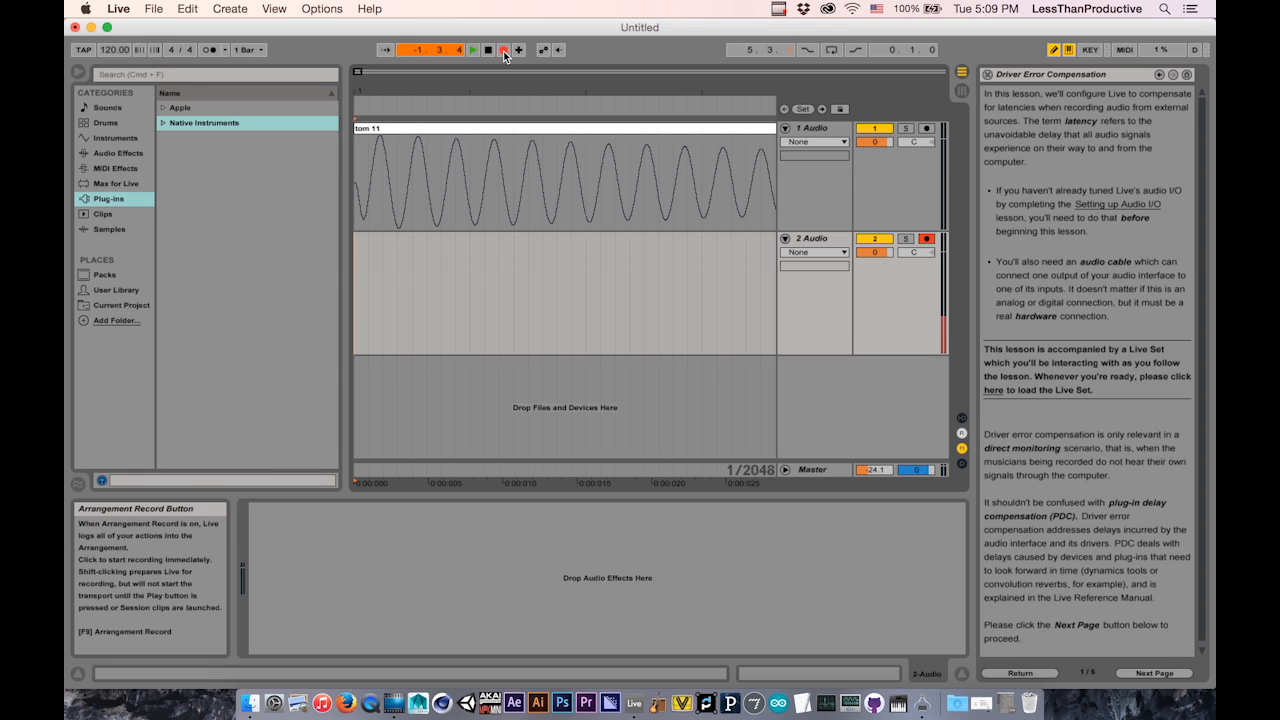
Step: Stop the recording, open the recorded 2 Audio clip's sample properties and turn off Warp
{"action": "left_click", "coordinate": [488, 50]}
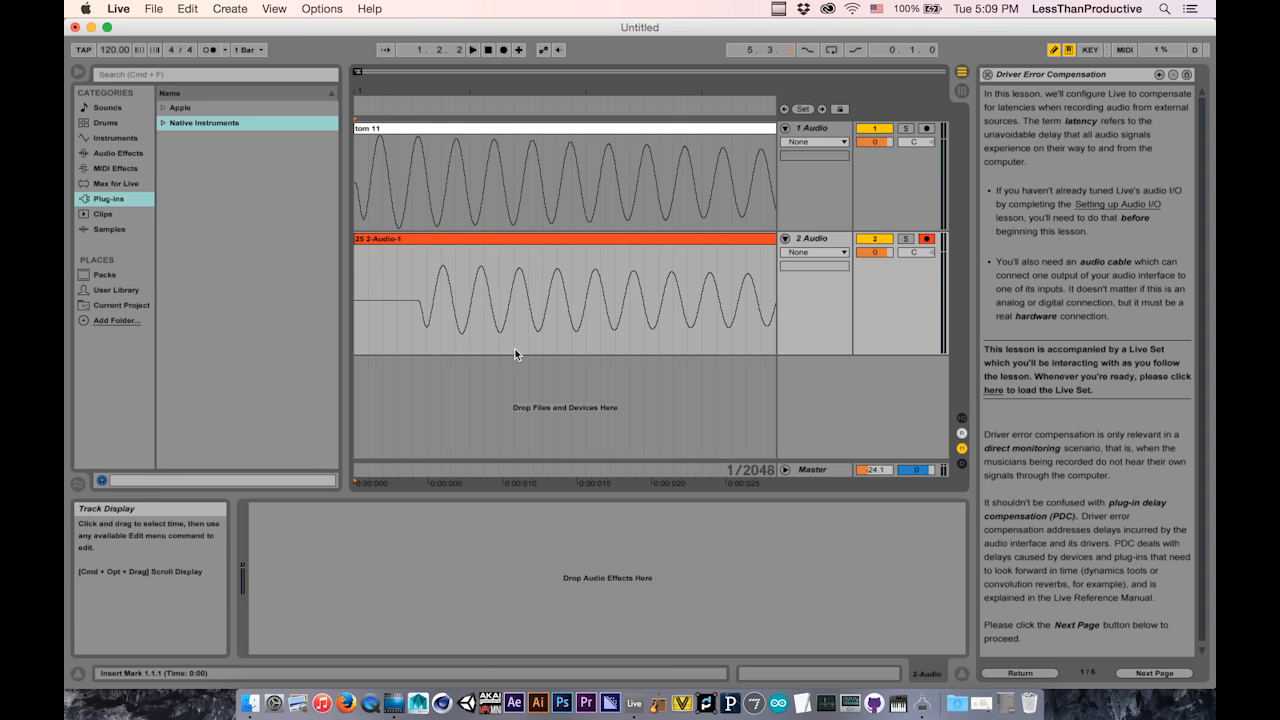
{"action": "left_click", "coordinate": [423, 246]}
{"action": "double_click", "coordinate": [431, 240]}
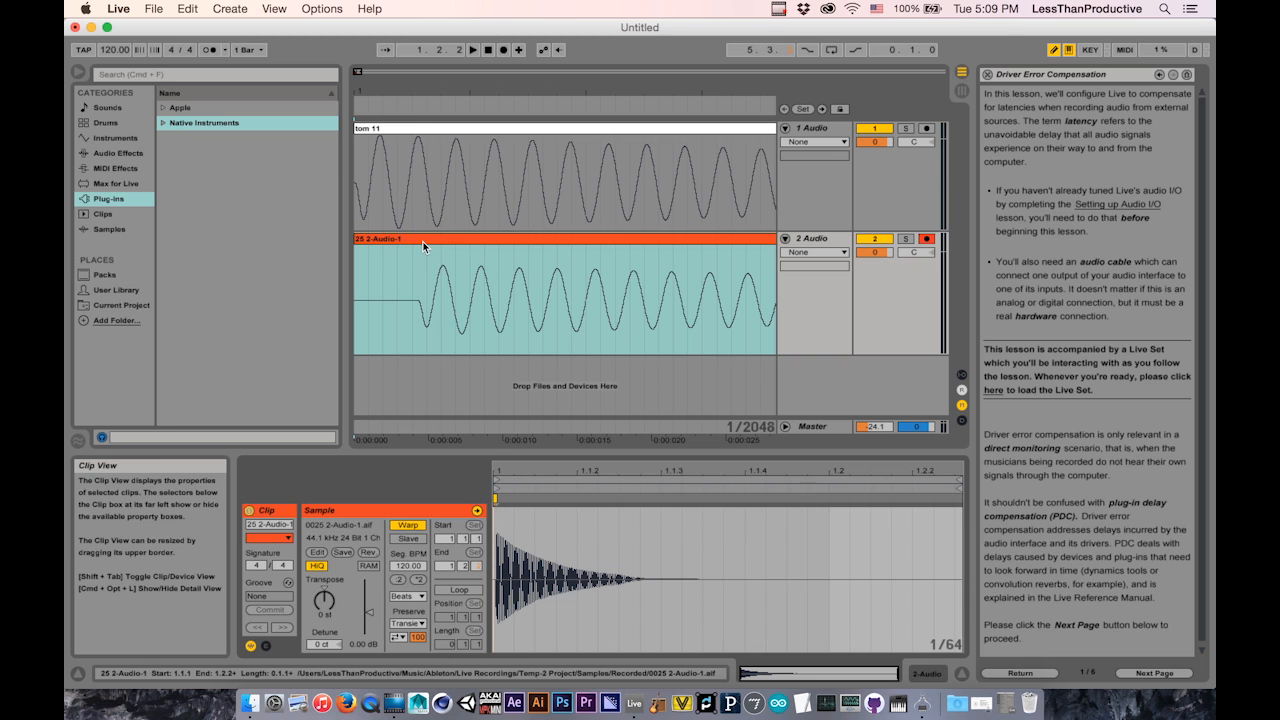
{"action": "left_click", "coordinate": [407, 526]}
Step: Shift the recorded clip's start to 4 ms so its waveform lines up with the original on the 1 Audio track
{"action": "left_click", "coordinate": [476, 540]}
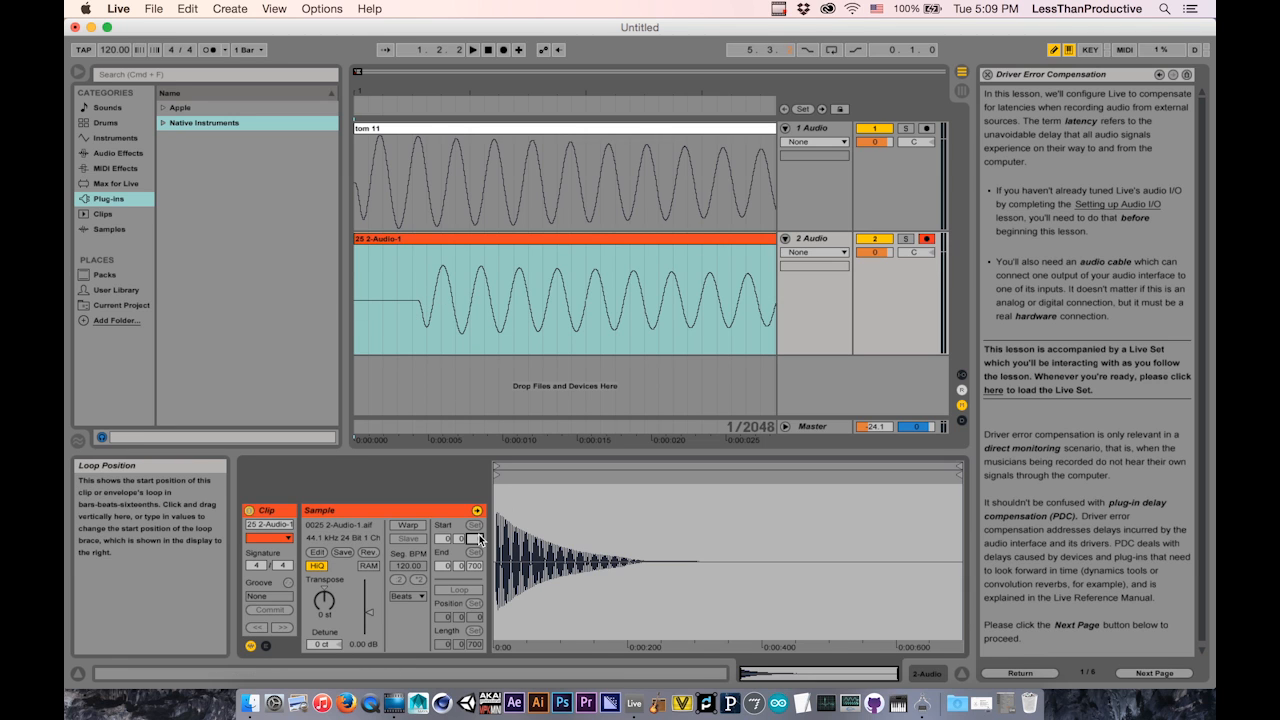
{"action": "key", "text": "Up"}
{"action": "key", "text": "Up"}
{"action": "key", "text": "Up"}
{"action": "key", "text": "Up"}
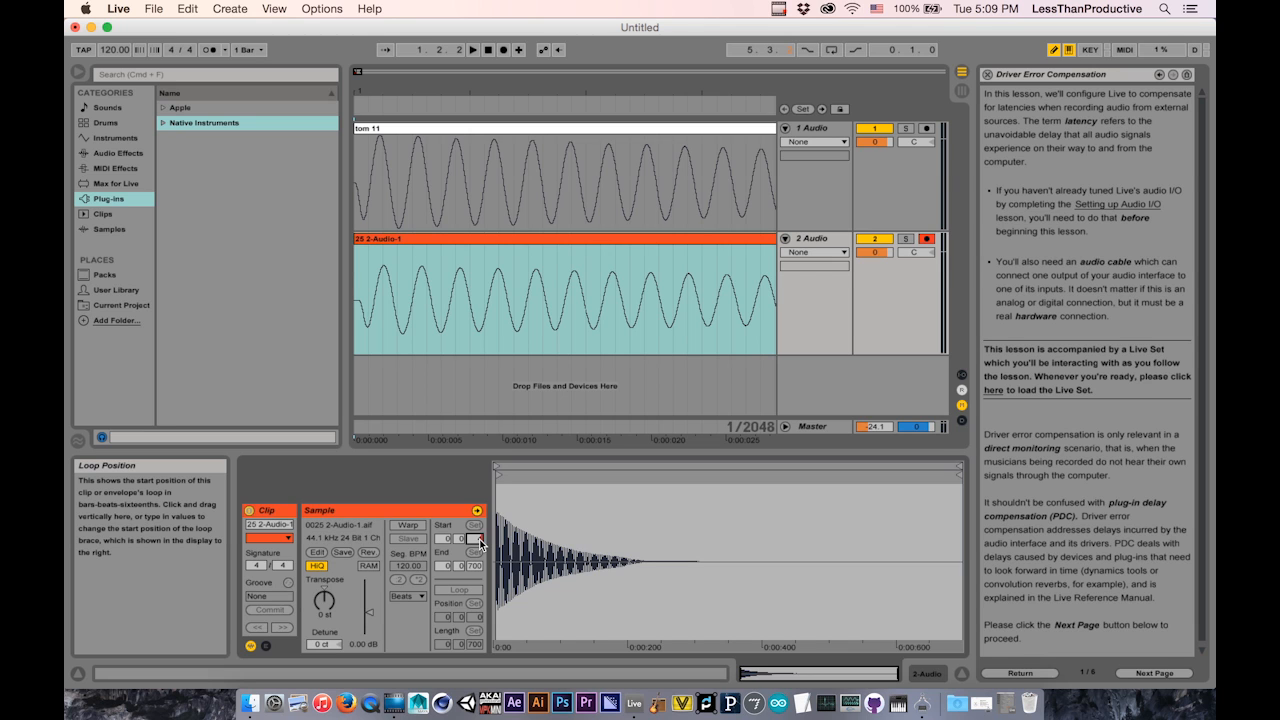
{"action": "type", "text": "4"}
{"action": "key", "text": "BackSpace"}
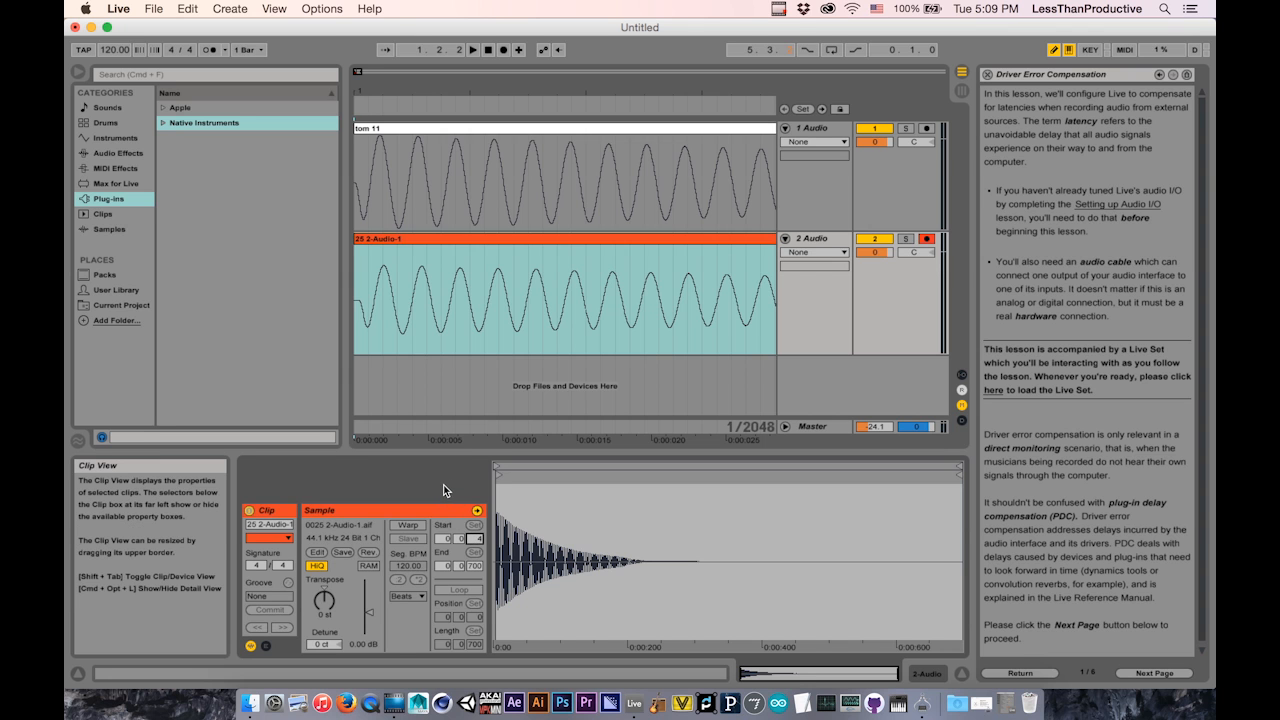
{"action": "left_click", "coordinate": [384, 388]}
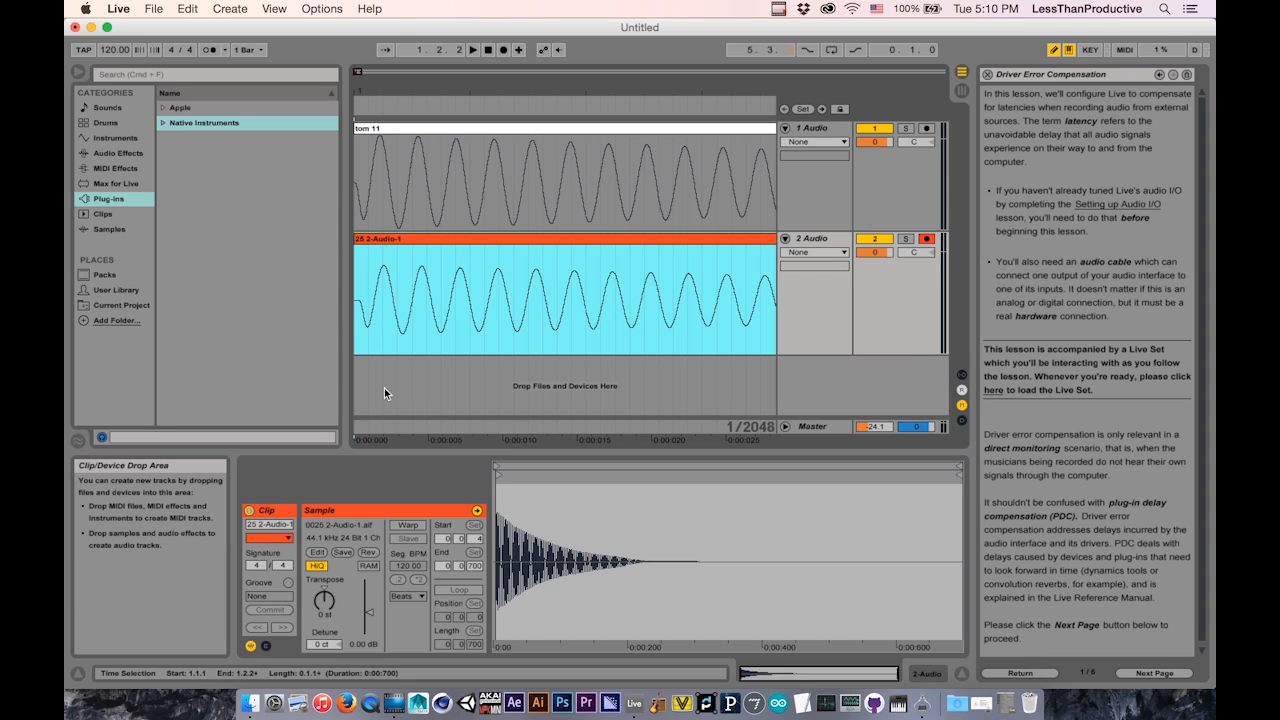
Step: Set the Driver Error Compensation to 4.00 ms in the audio preferences and close them
{"action": "key", "text": "super+comma"}
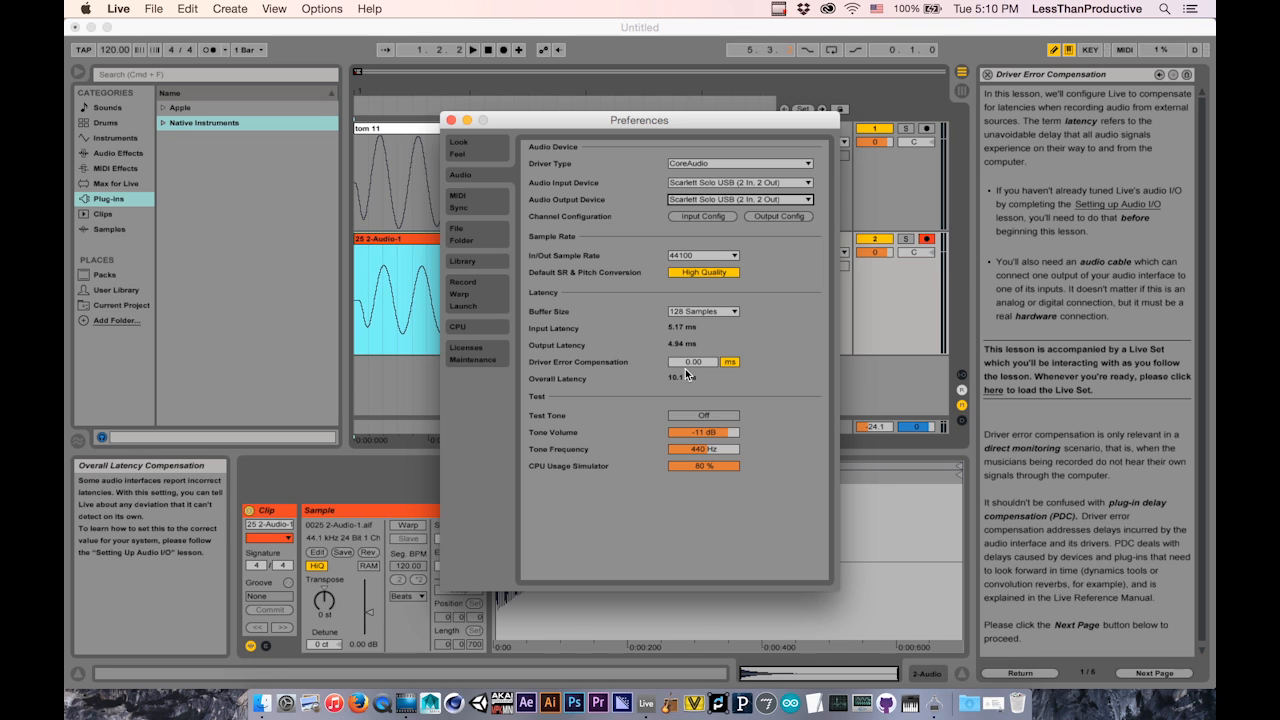
{"action": "left_click", "coordinate": [695, 362]}
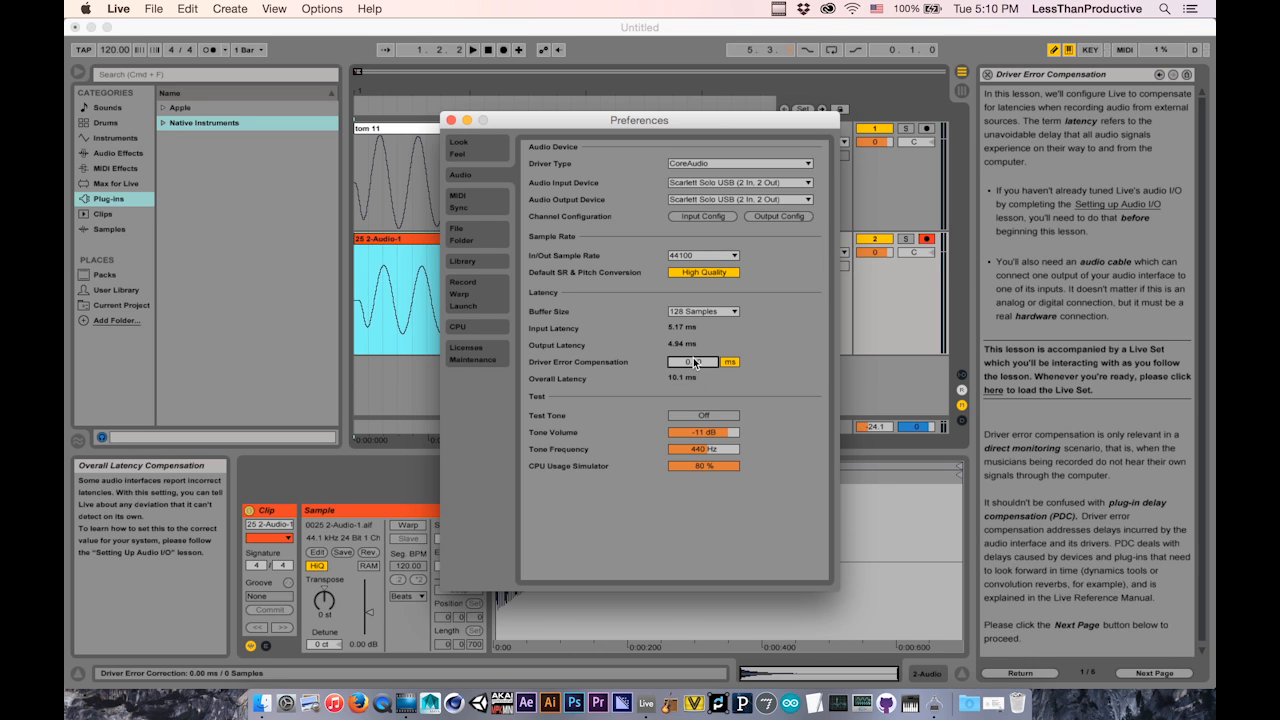
{"action": "type", "text": "4"}
{"action": "key", "text": "Return"}
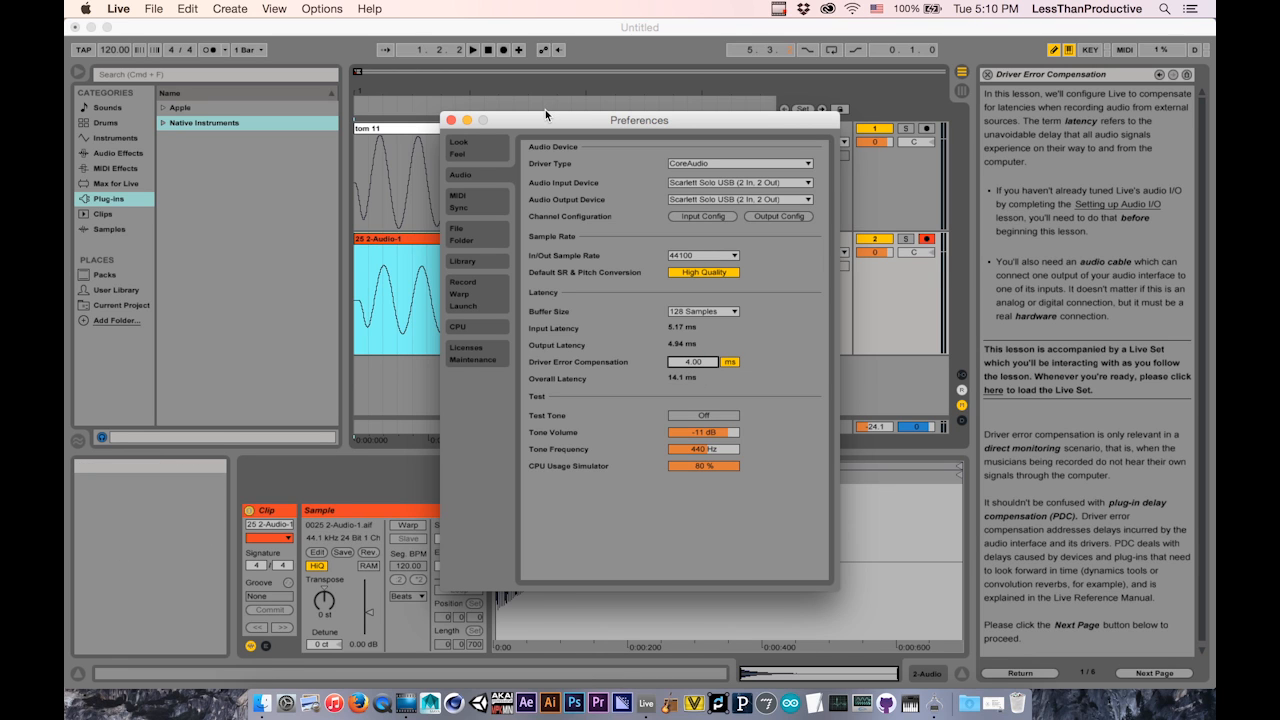
{"action": "left_click", "coordinate": [451, 120]}
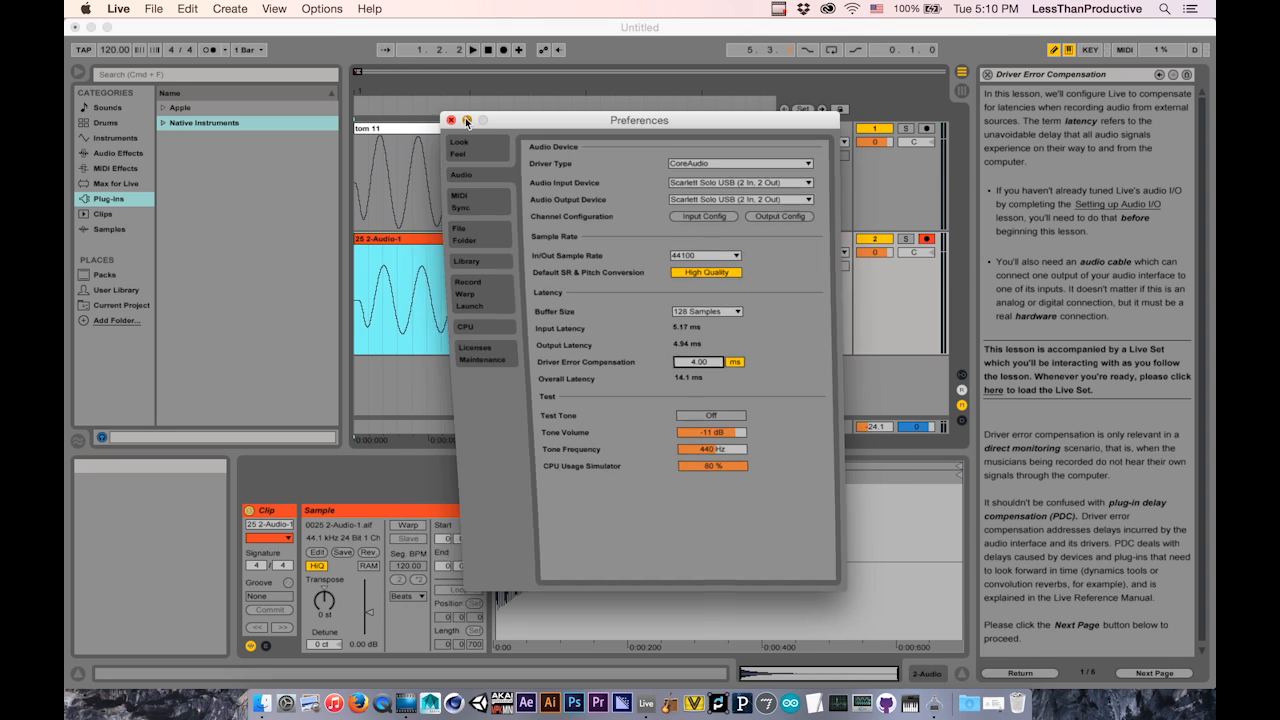
Step: Delete the recorded clip from the 2 Audio track and record a new take of the looped-back signal
{"action": "key", "text": "Delete"}
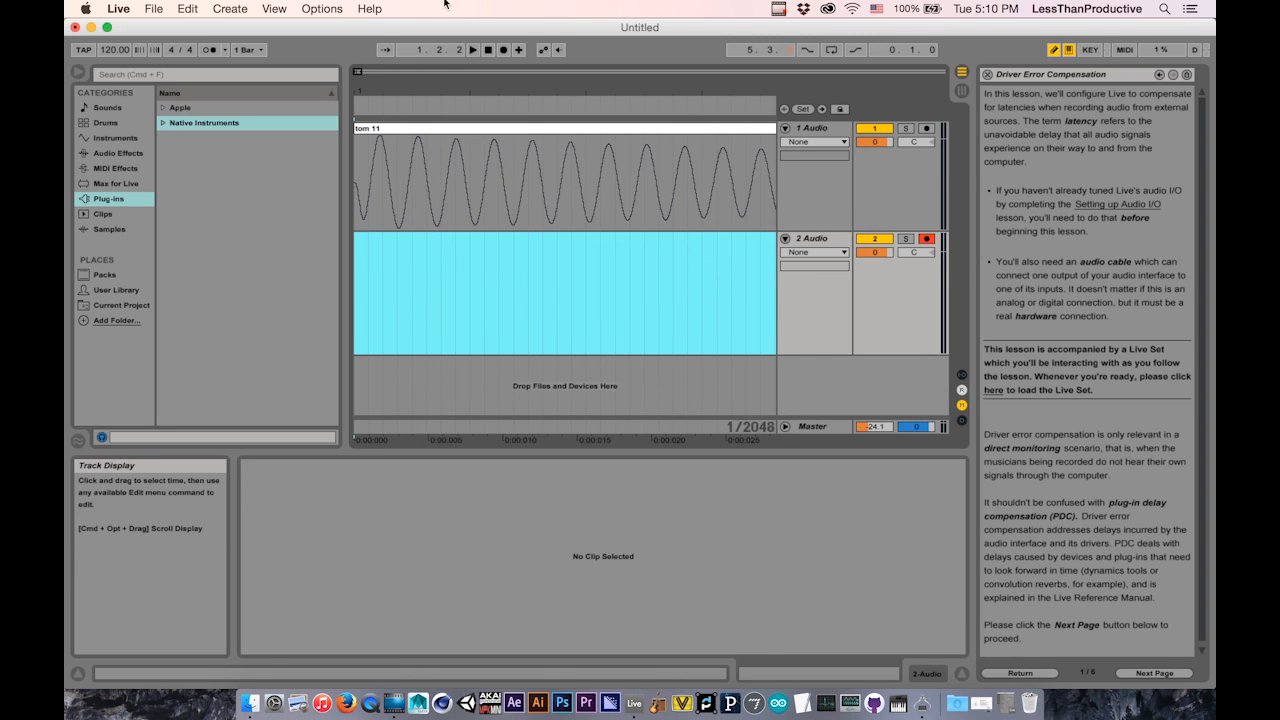
{"action": "left_click", "coordinate": [504, 50]}
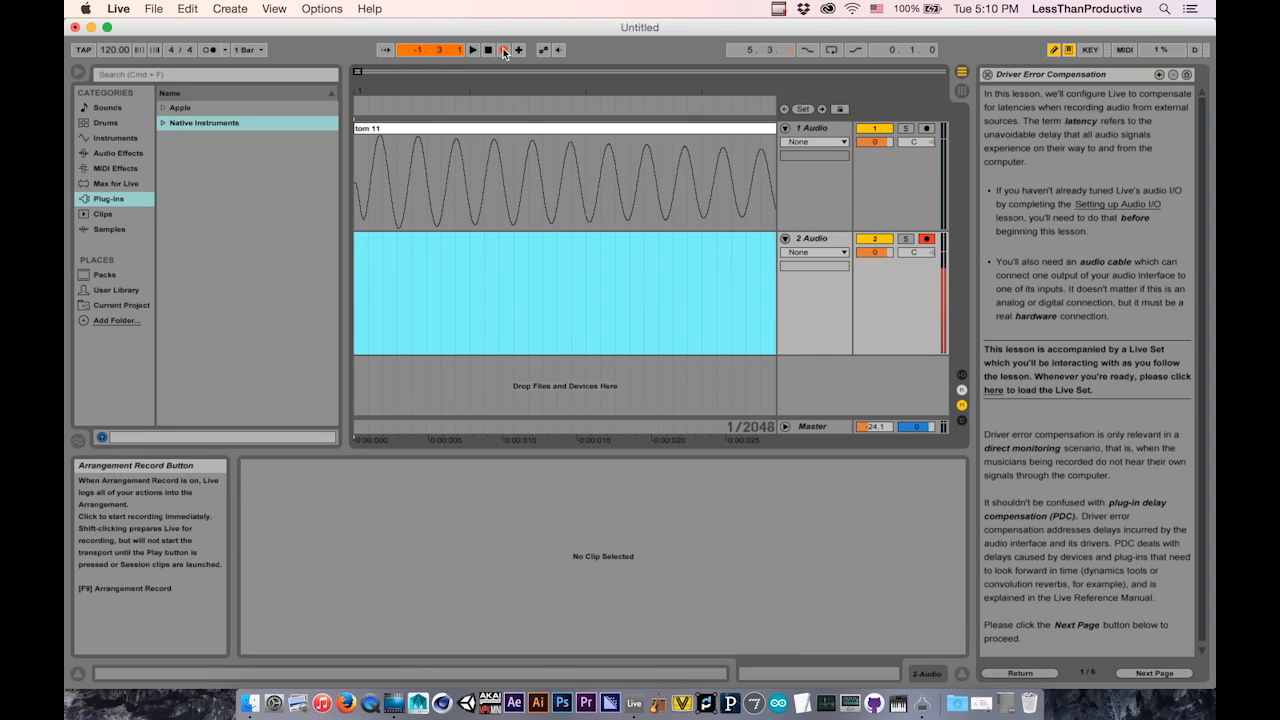
{"action": "left_click", "coordinate": [489, 50]}
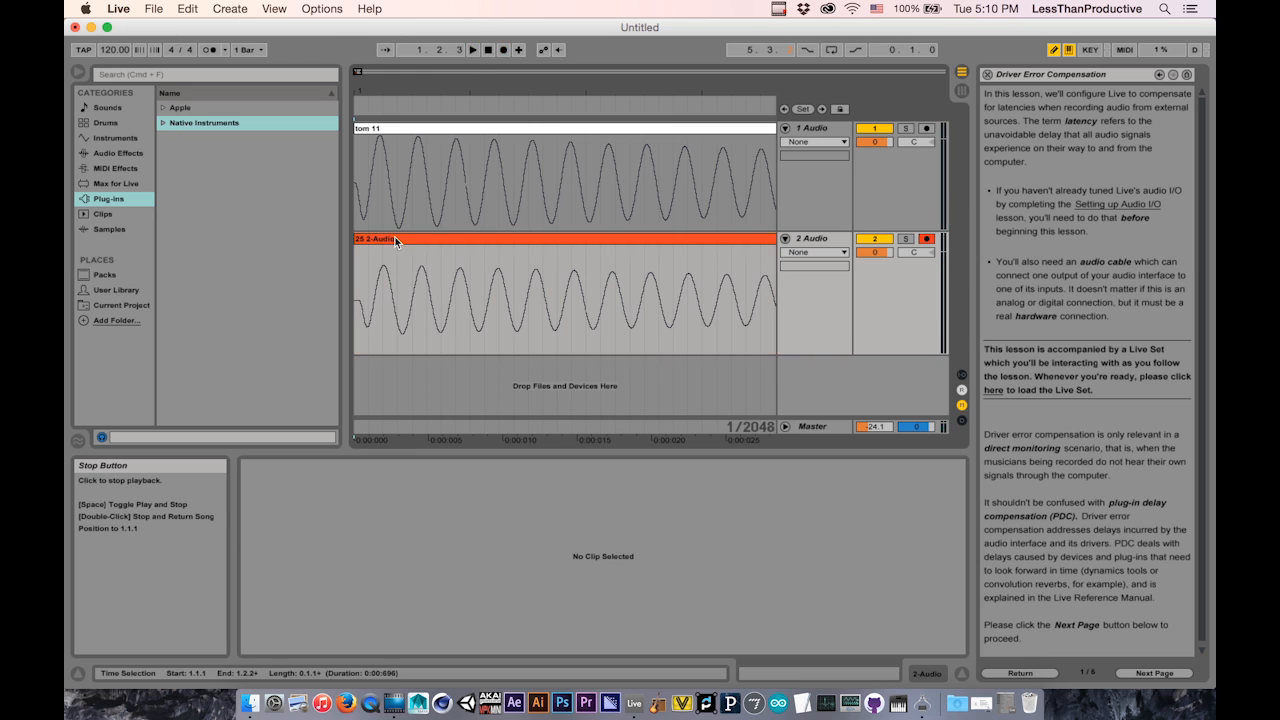